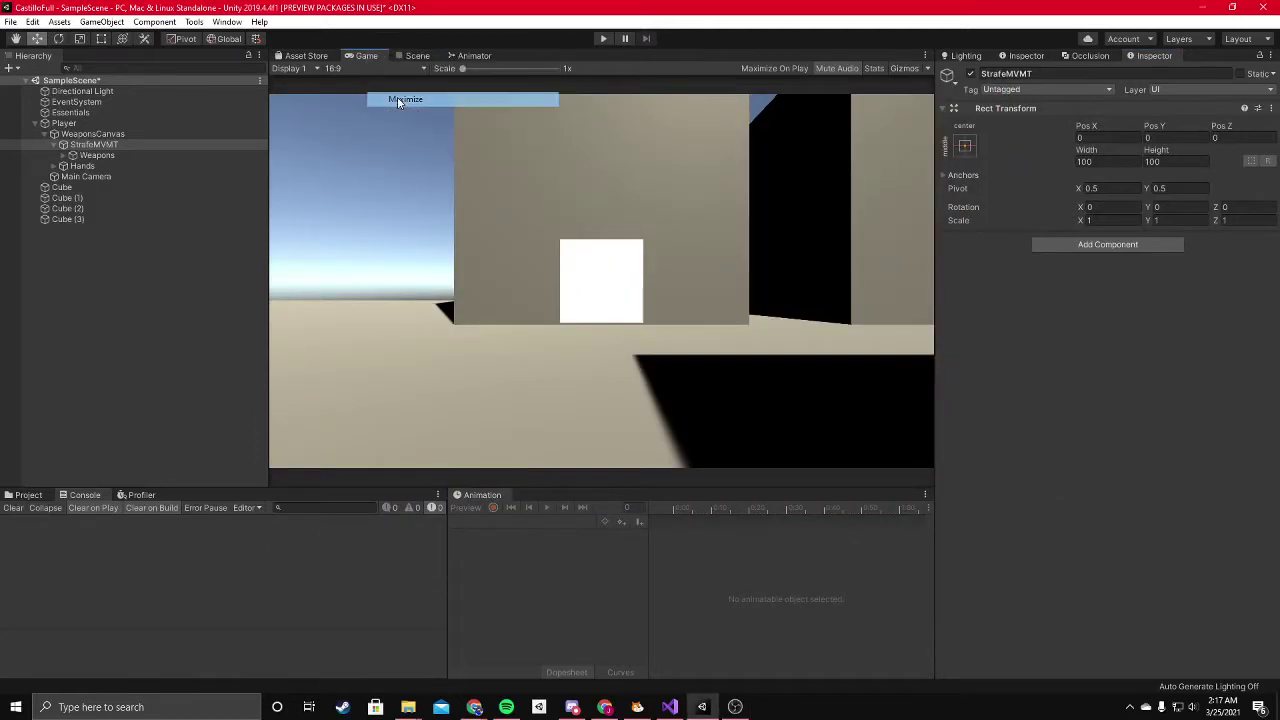
- Maximize the Game view and run the first-person scene in Play mode
left_click(398, 101)
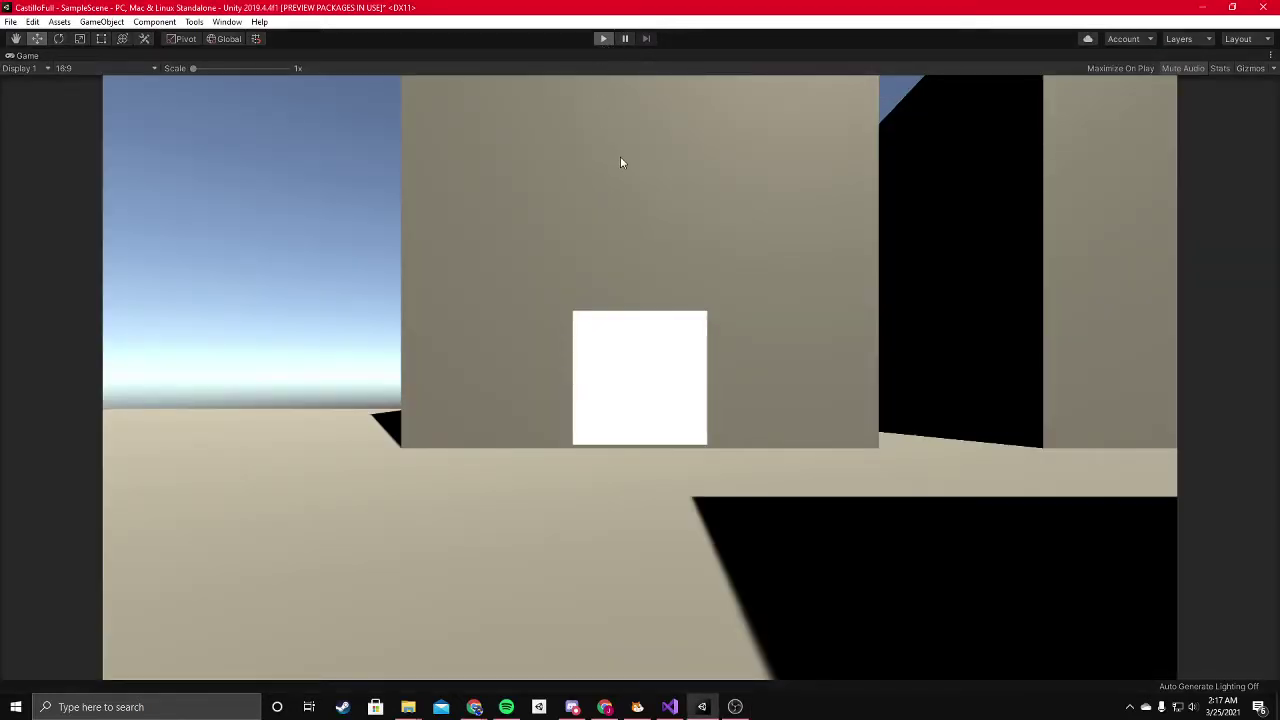
key("ctrl+p")
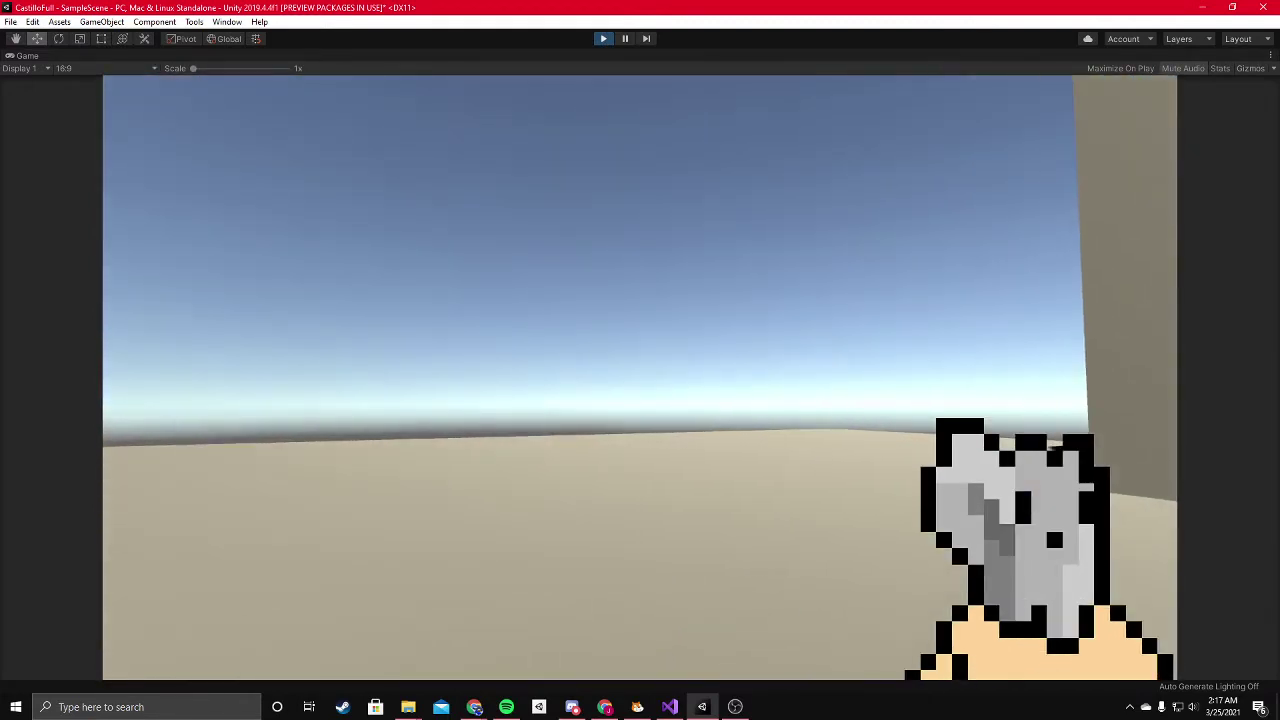
- Swap between the knife (2) and the grey weapon (1) while walking toward the cubes
key("2")
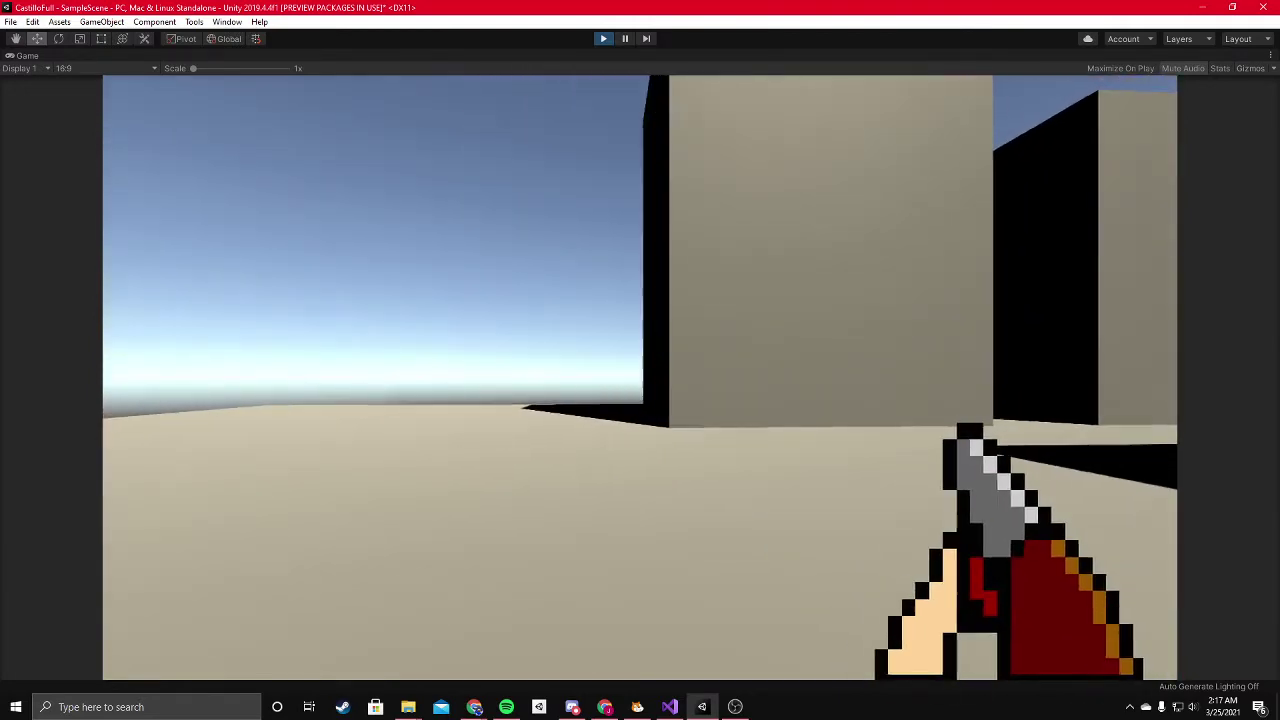
key("1")
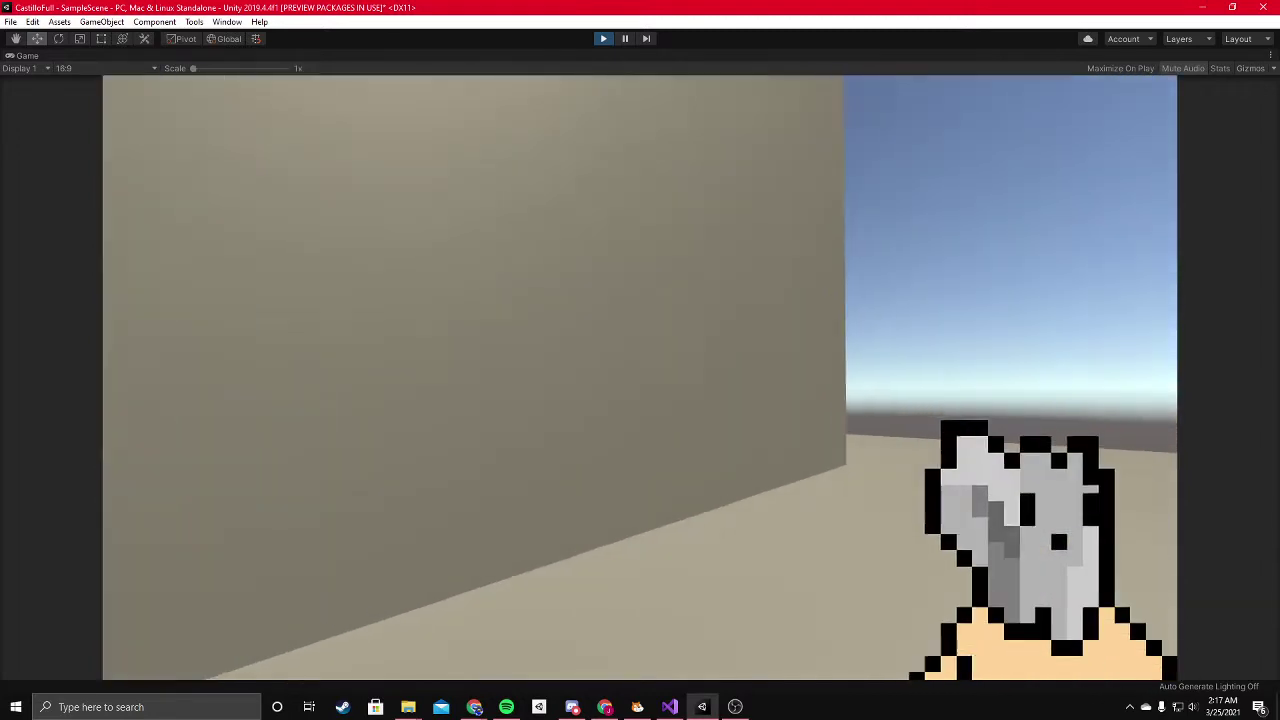
key("2")
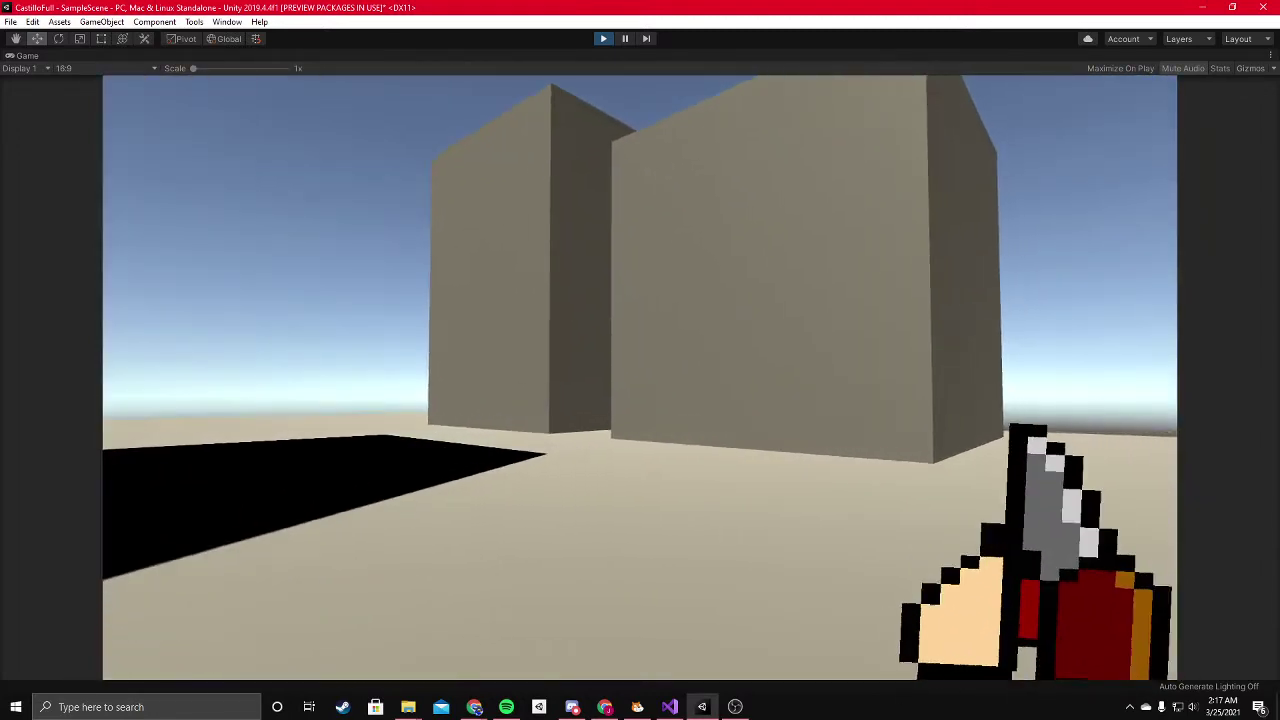
key("1")
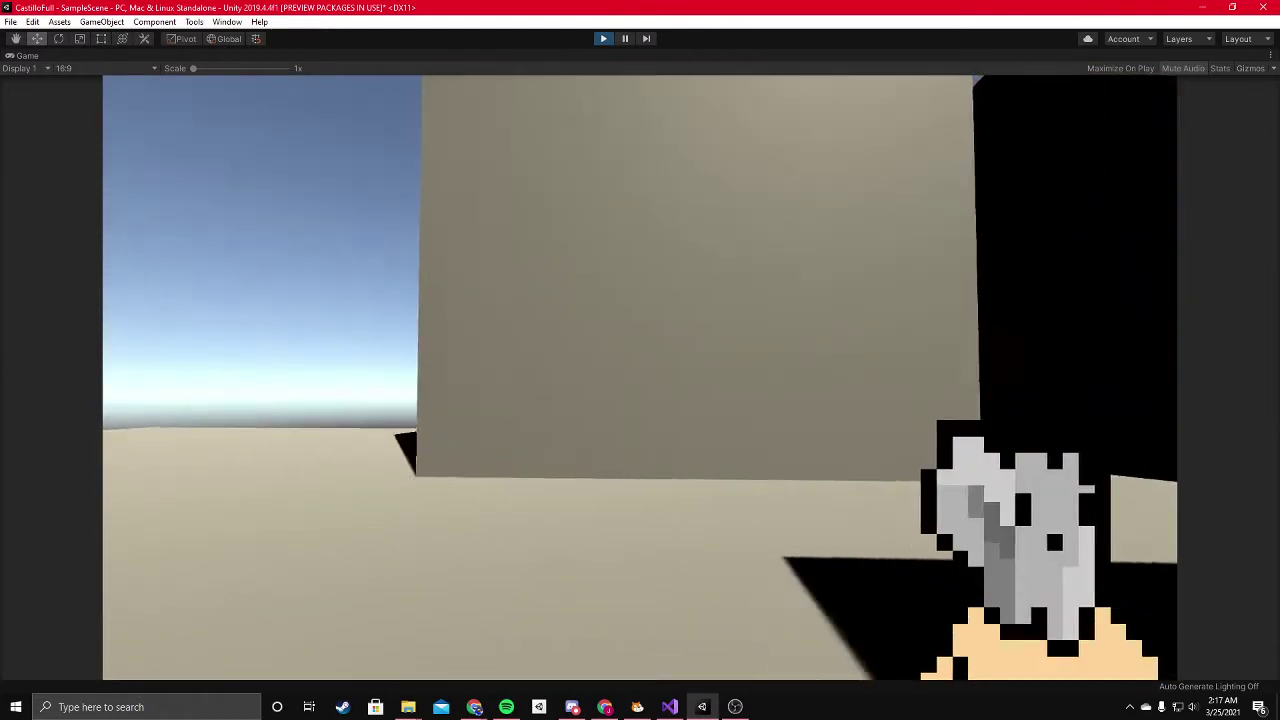
key("2")
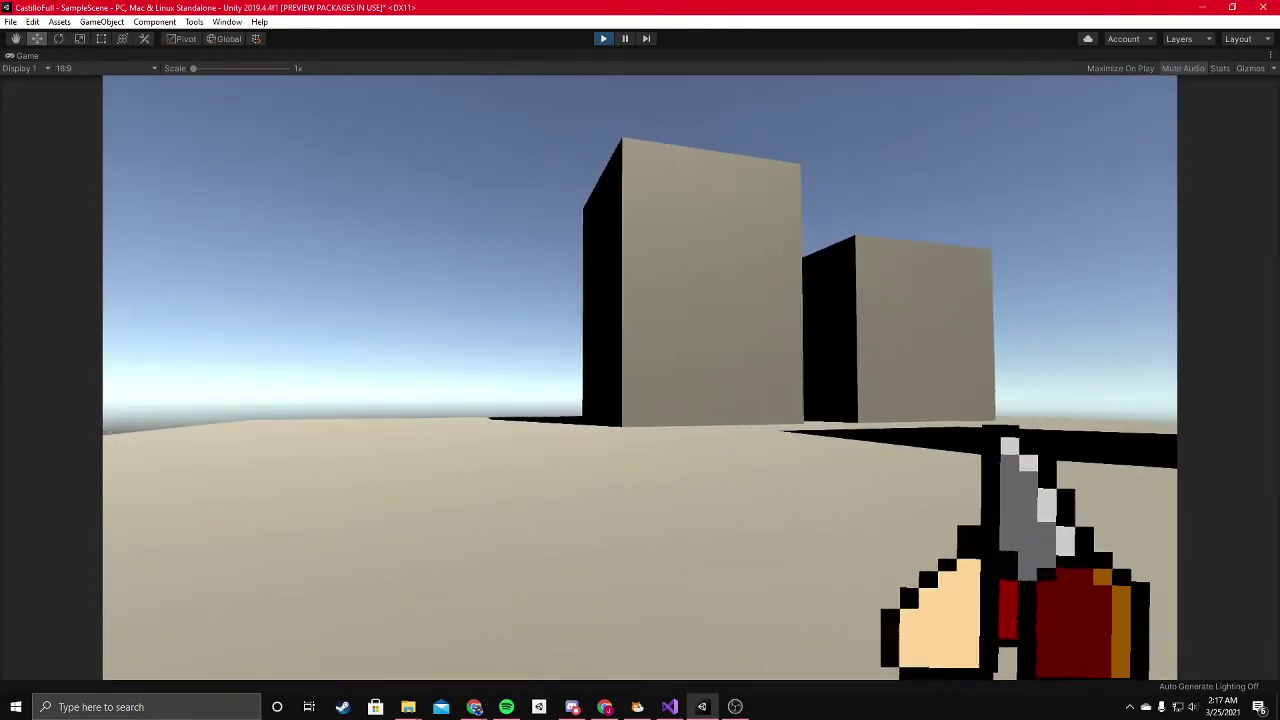
key("w")
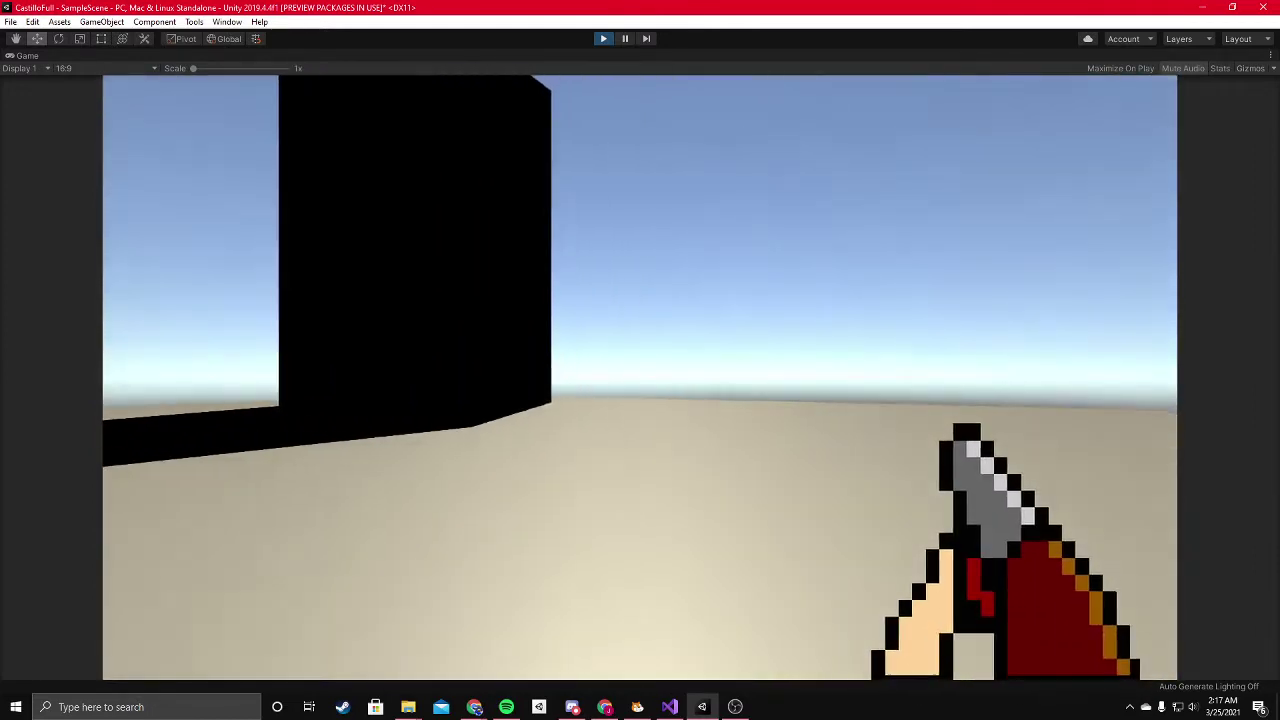
key("1")
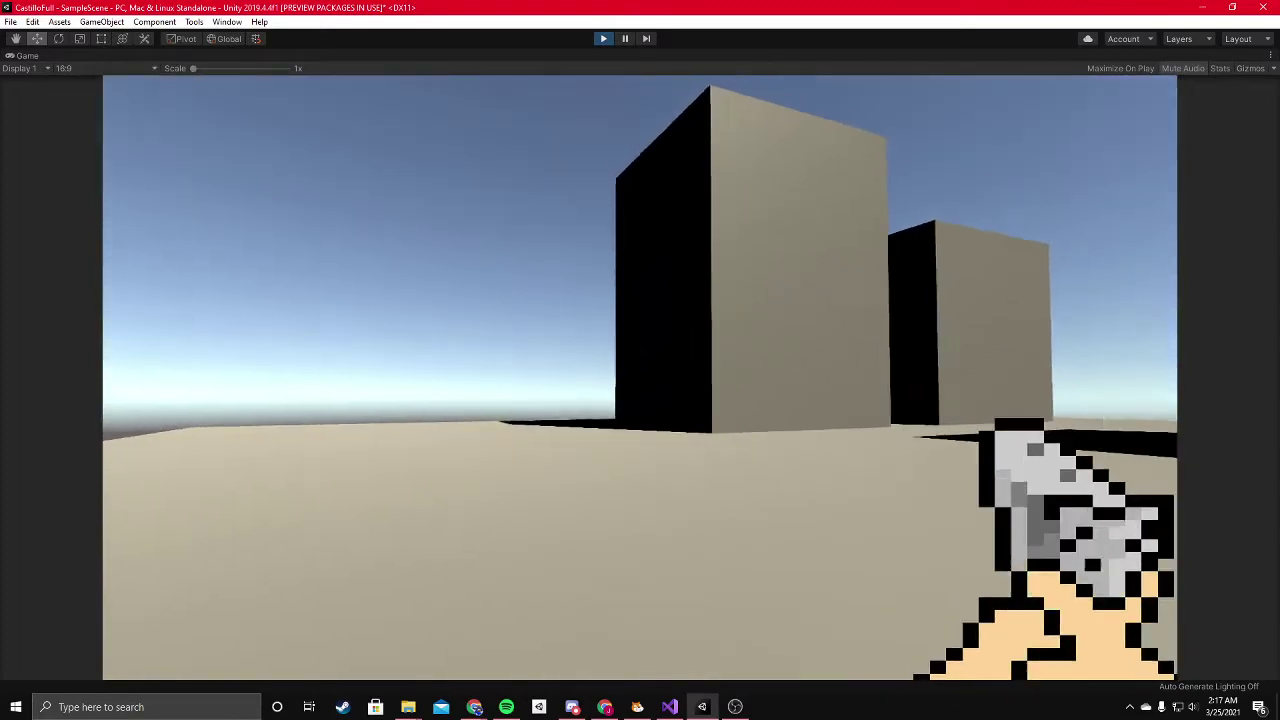
- Rapidly cycle between weapons 1 and 3, settling on the grey weapon
key("3")
key("1")
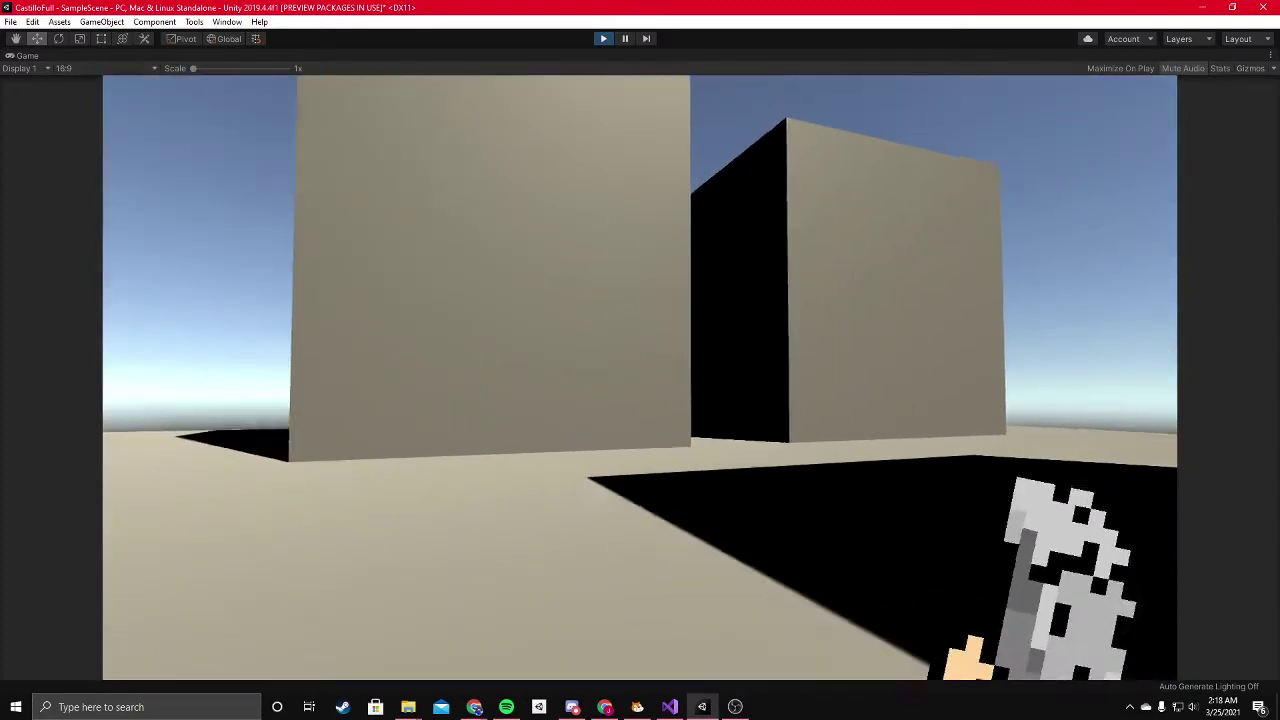
key("3")
key("1")
key("3")
key("1")
key("w")
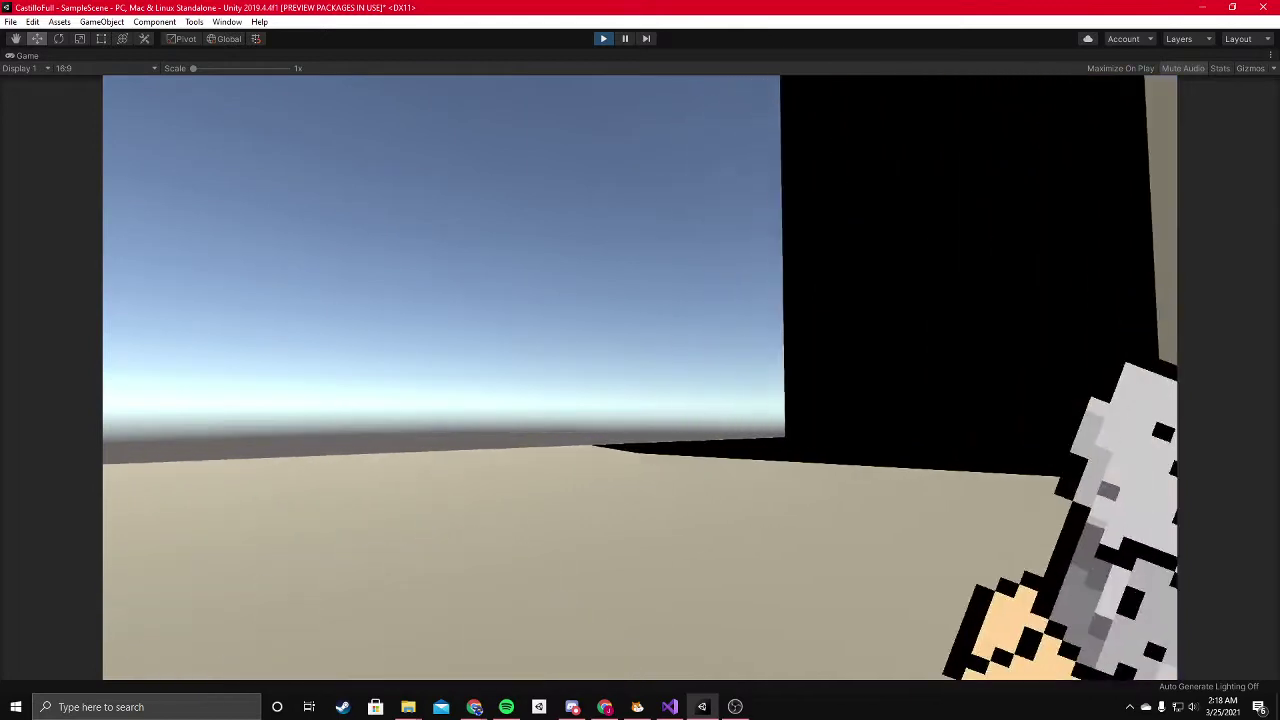
key("3")
key("1")
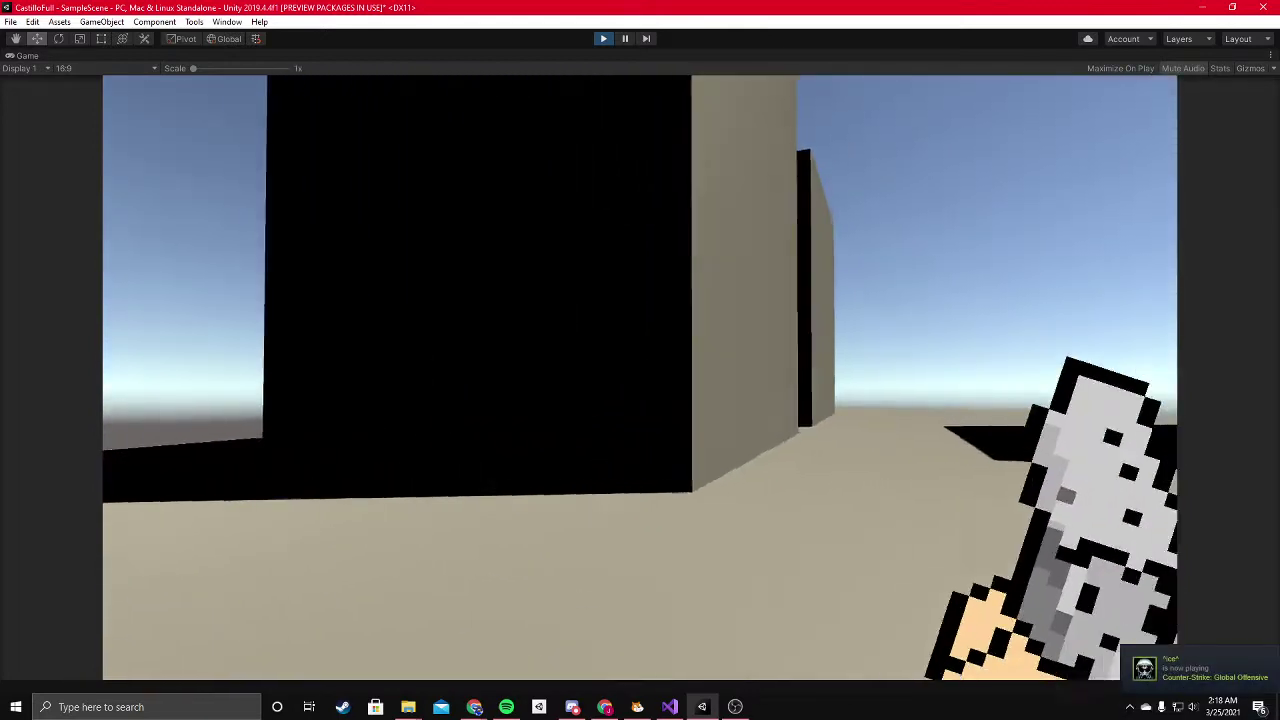
- Repeatedly re-equip the knife and grey weapon to watch their draw animations
key("2")
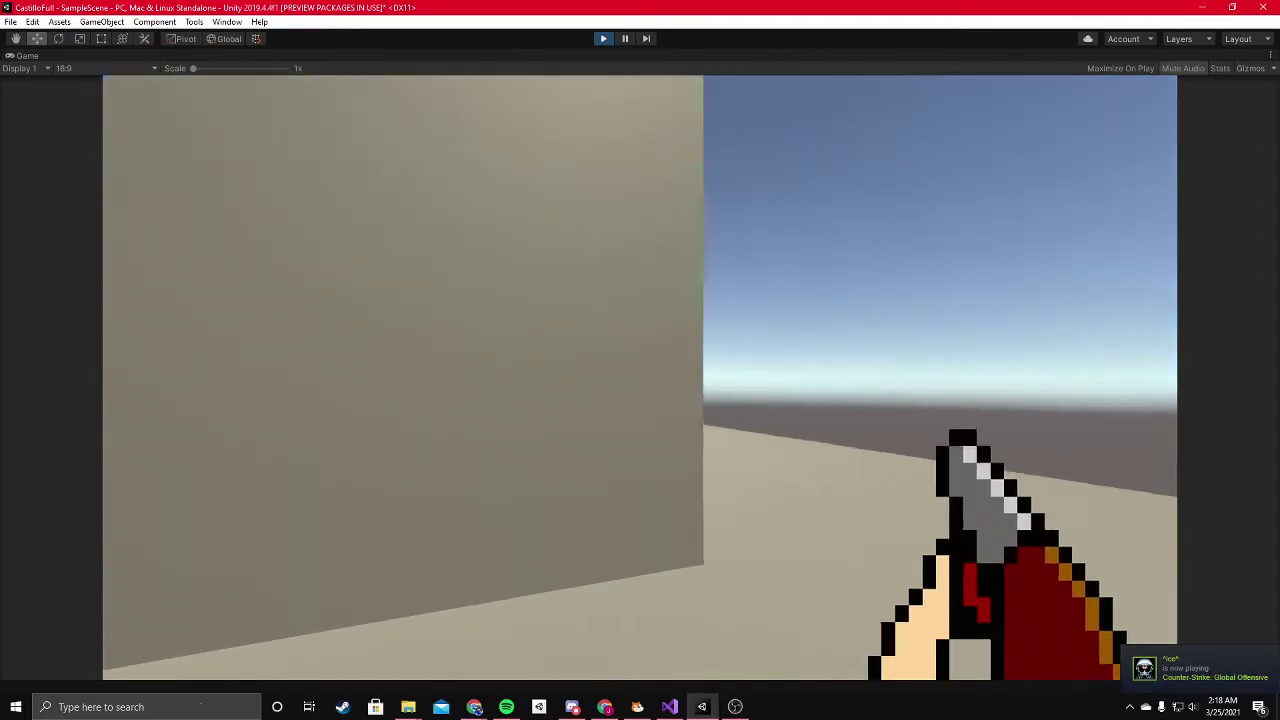
key("1")
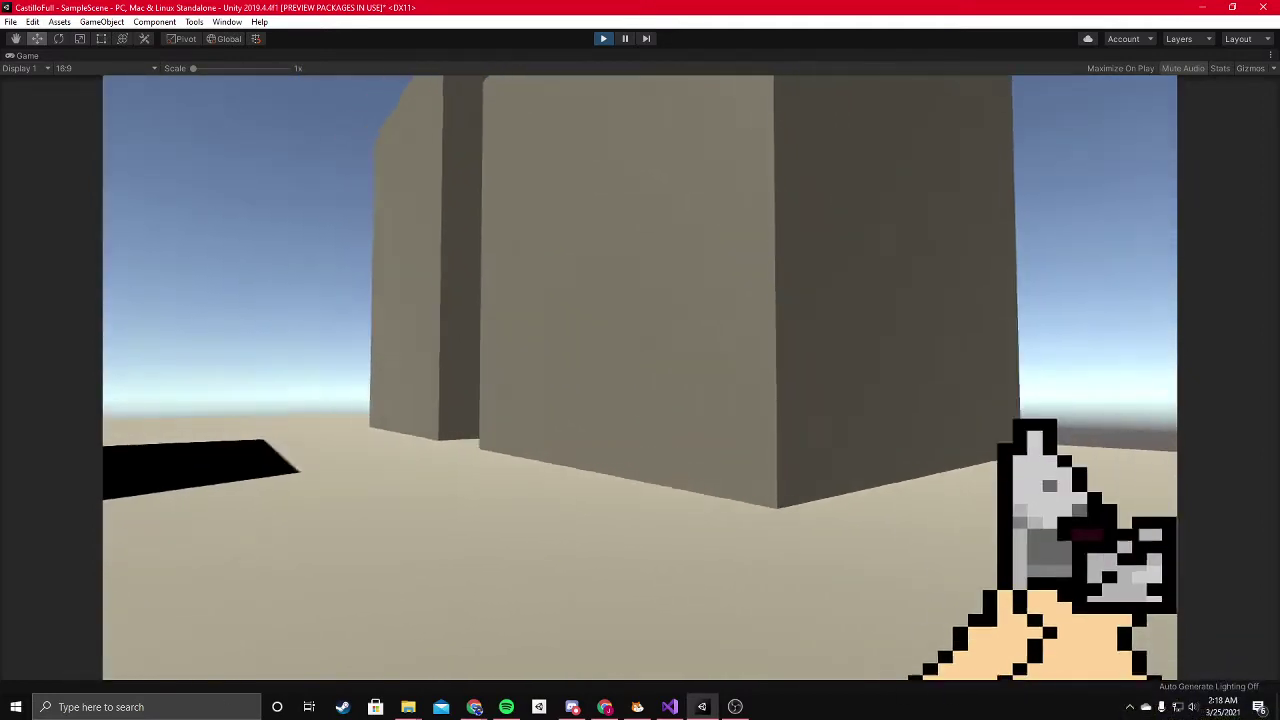
key("2")
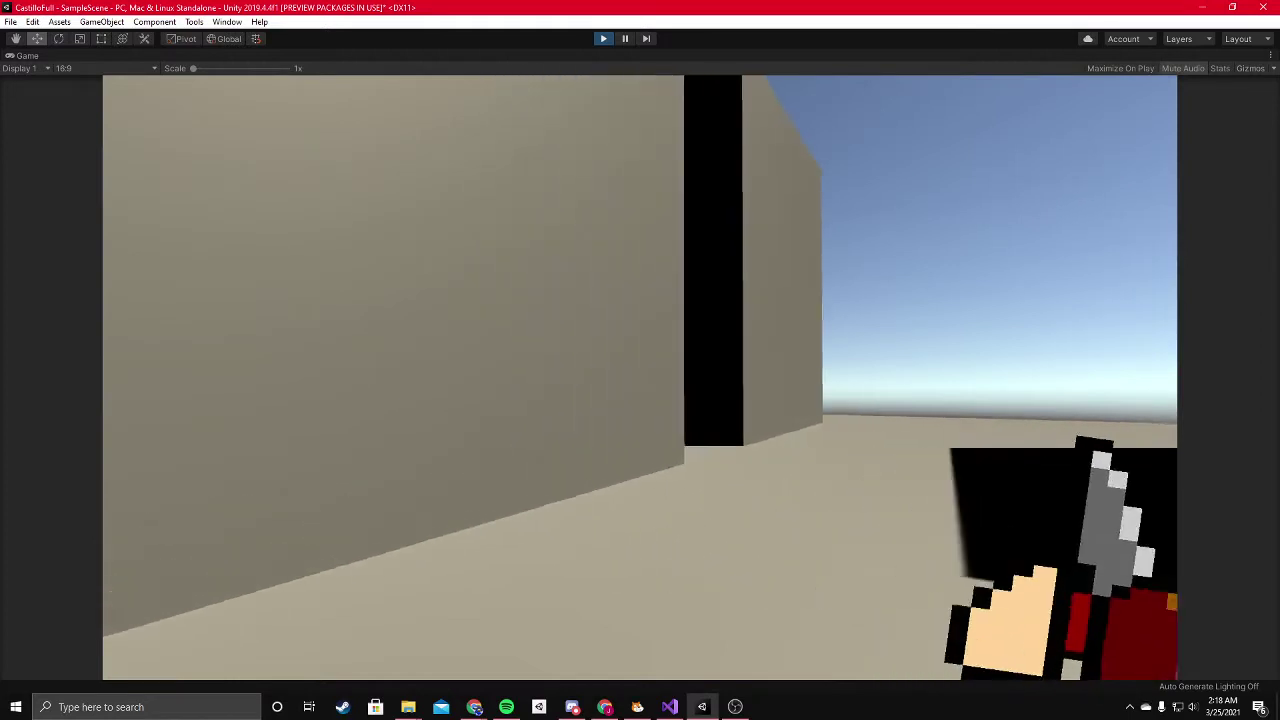
key("2")
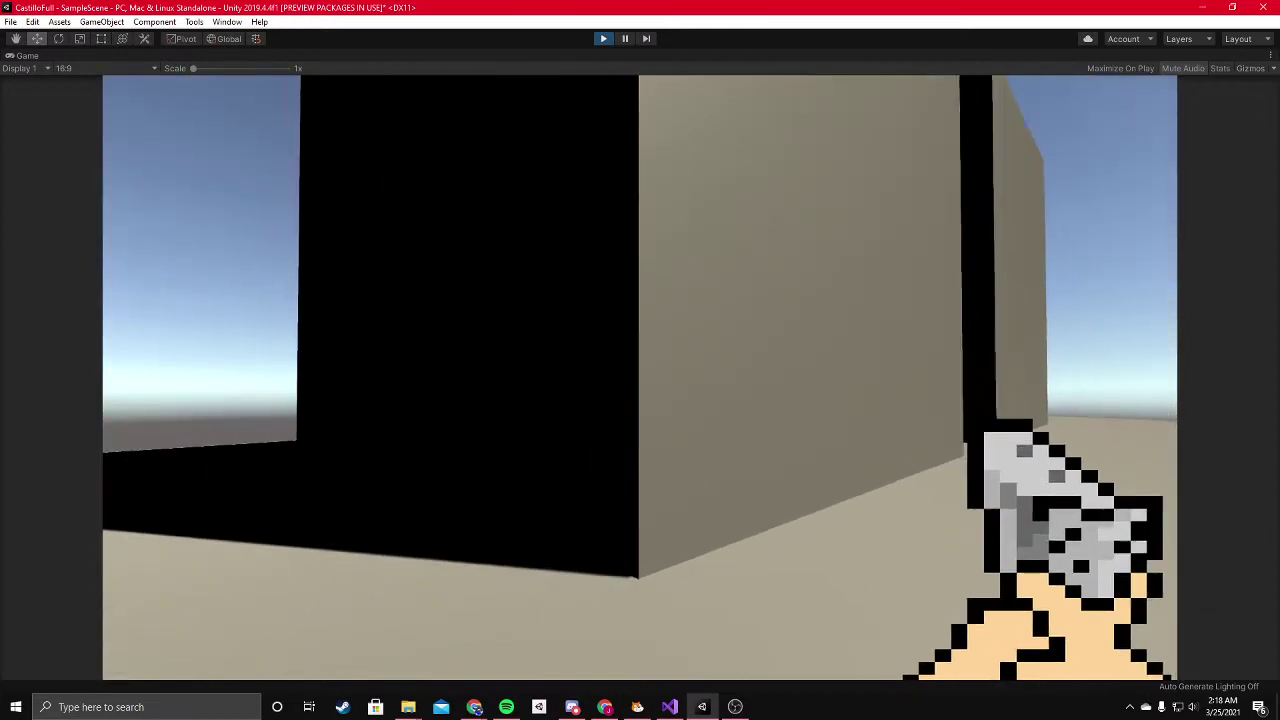
key("1")
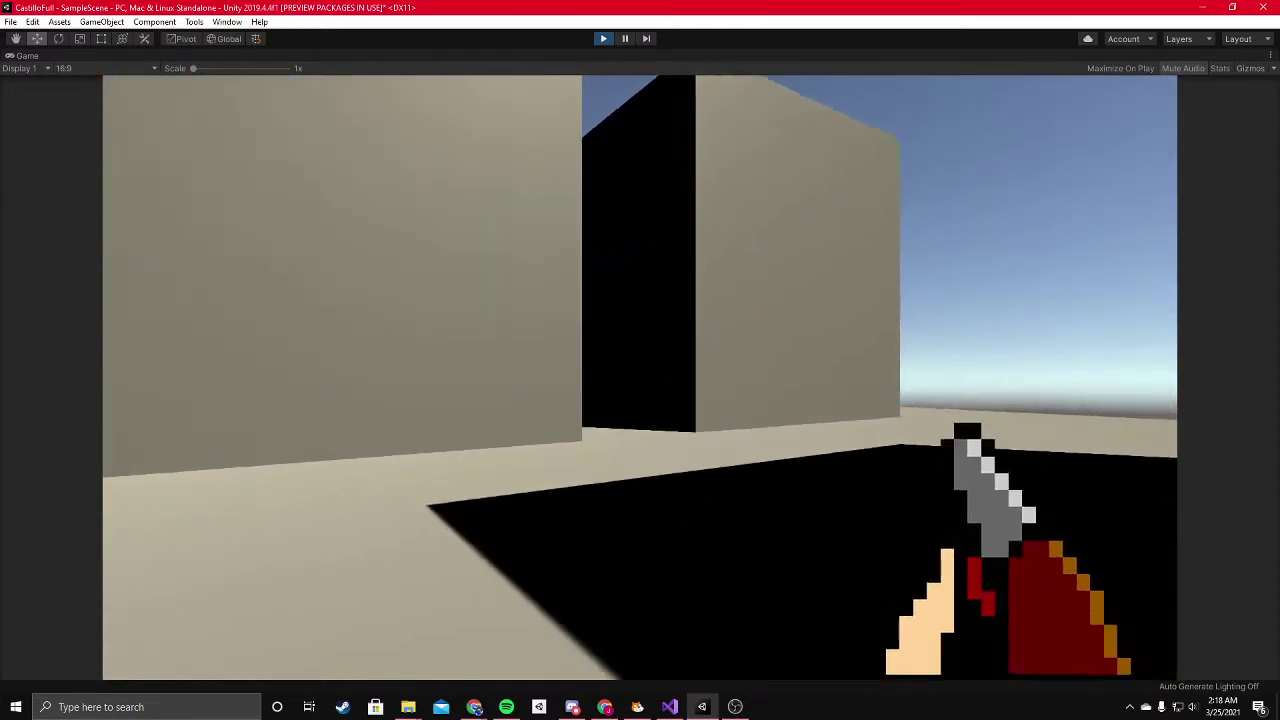
key("1")
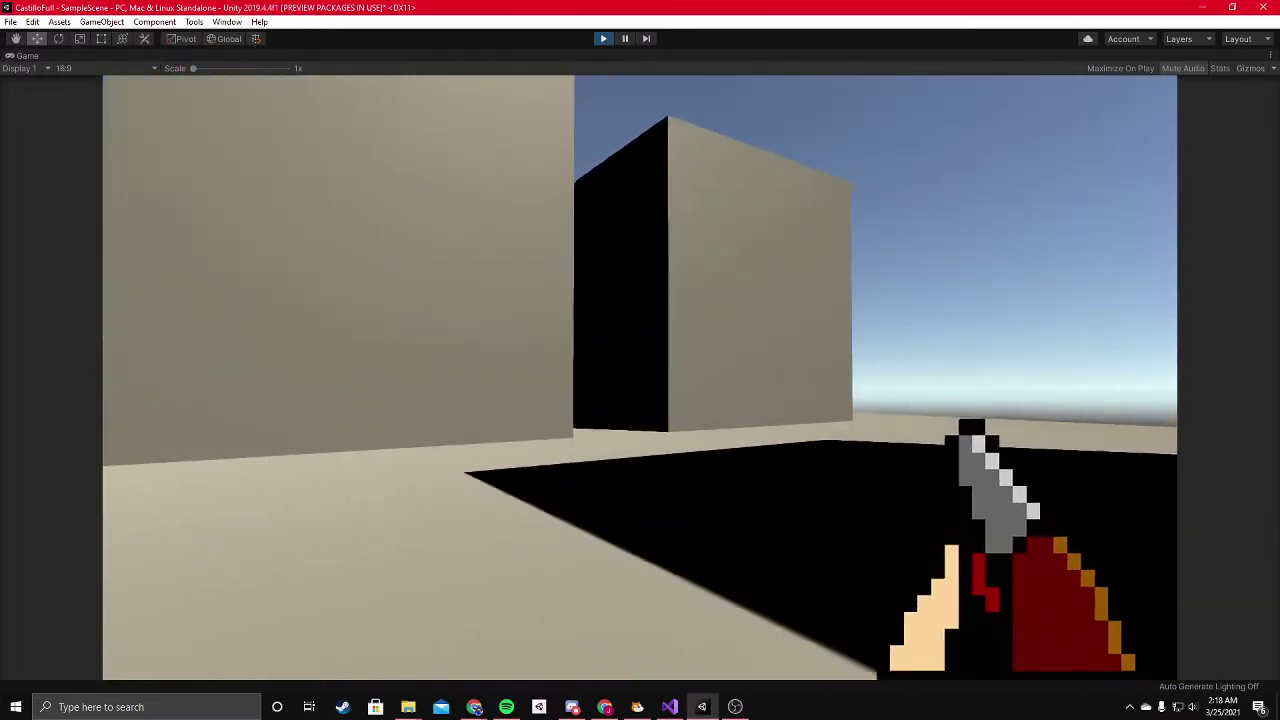
key("2")
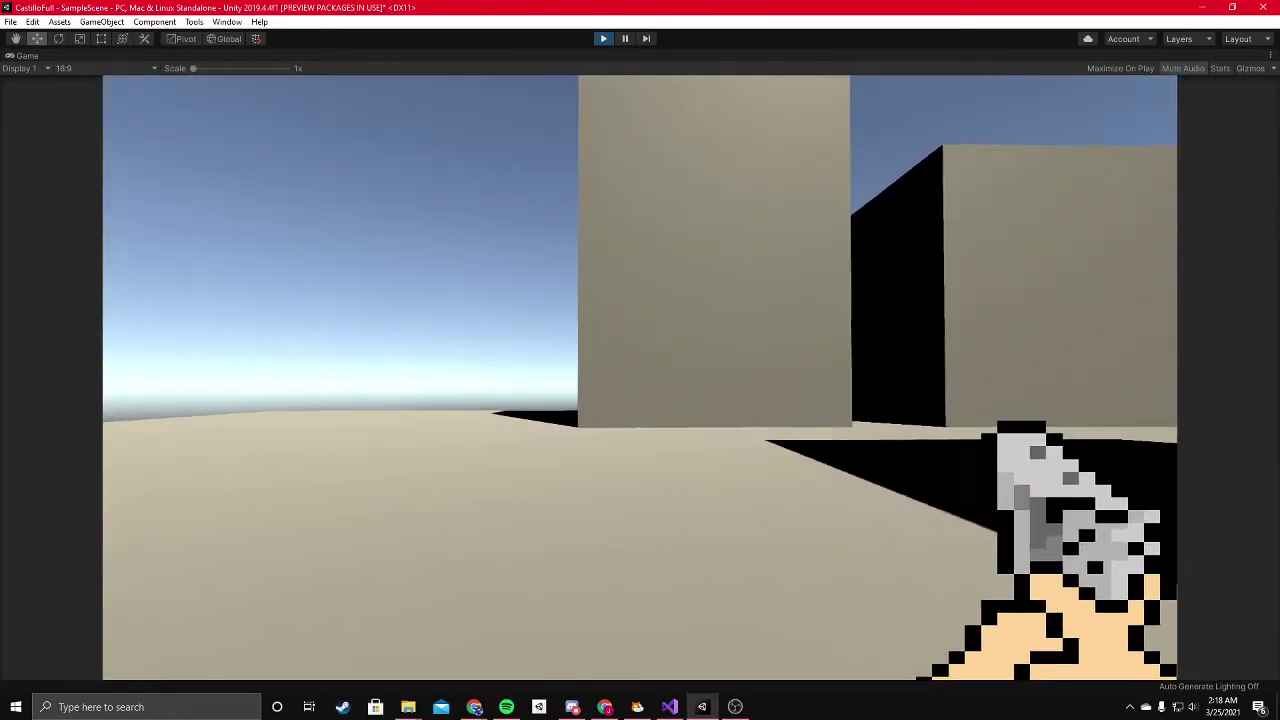
key("1")
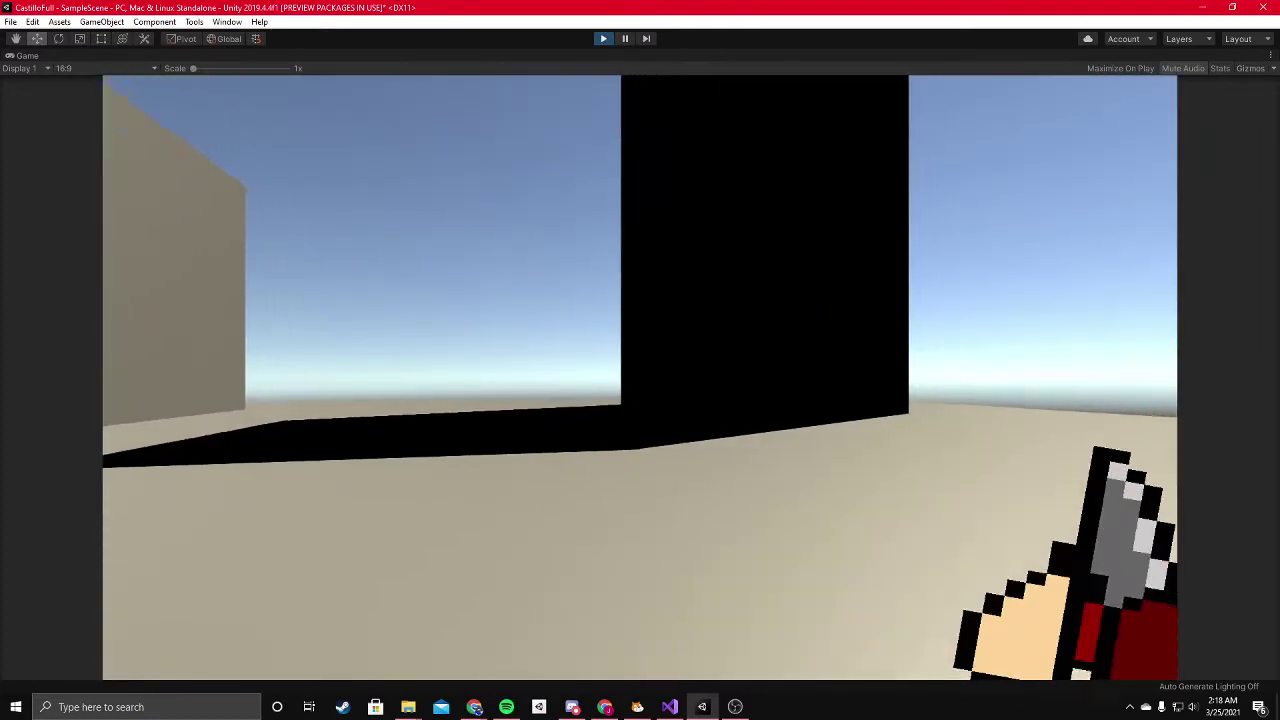
key("2")
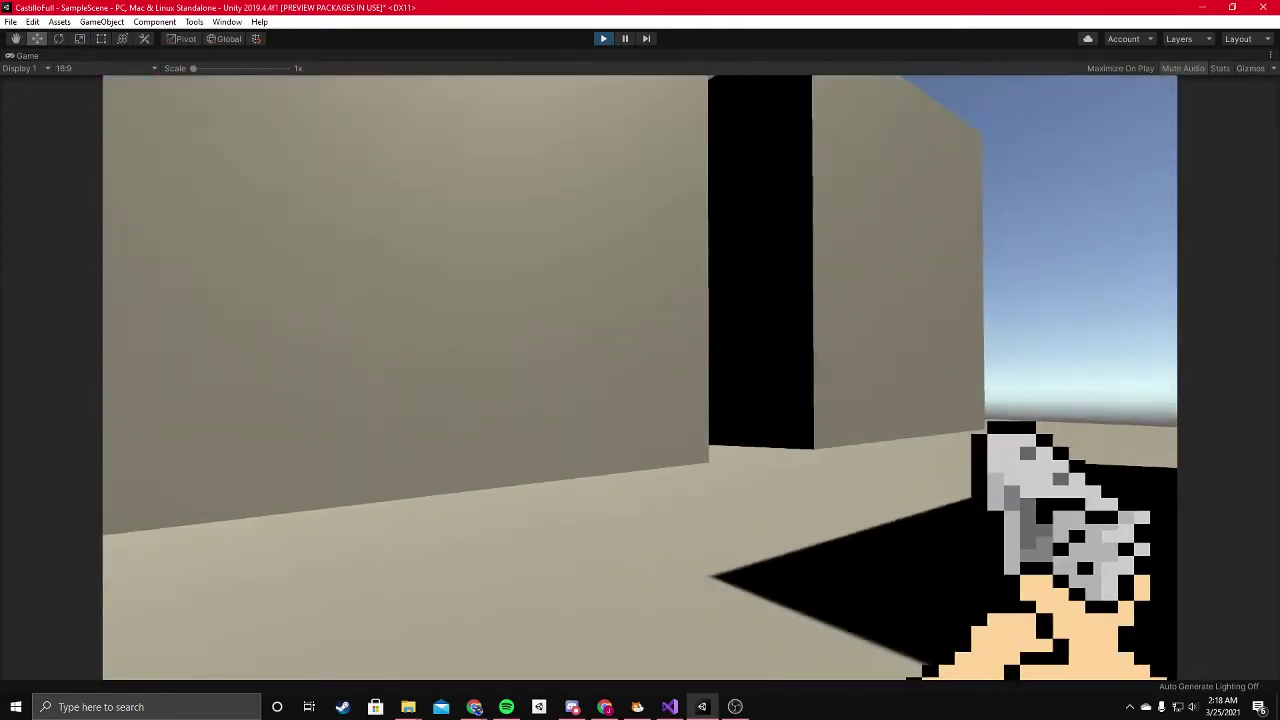
key("1")
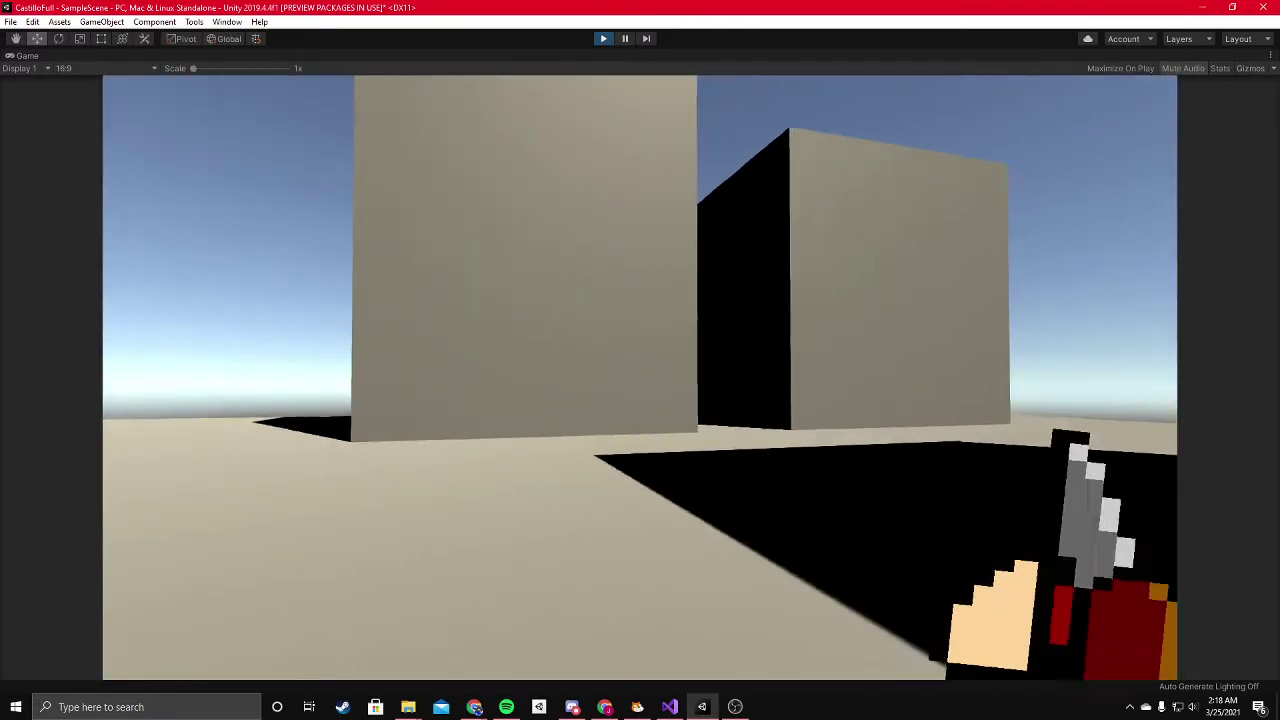
key("2")
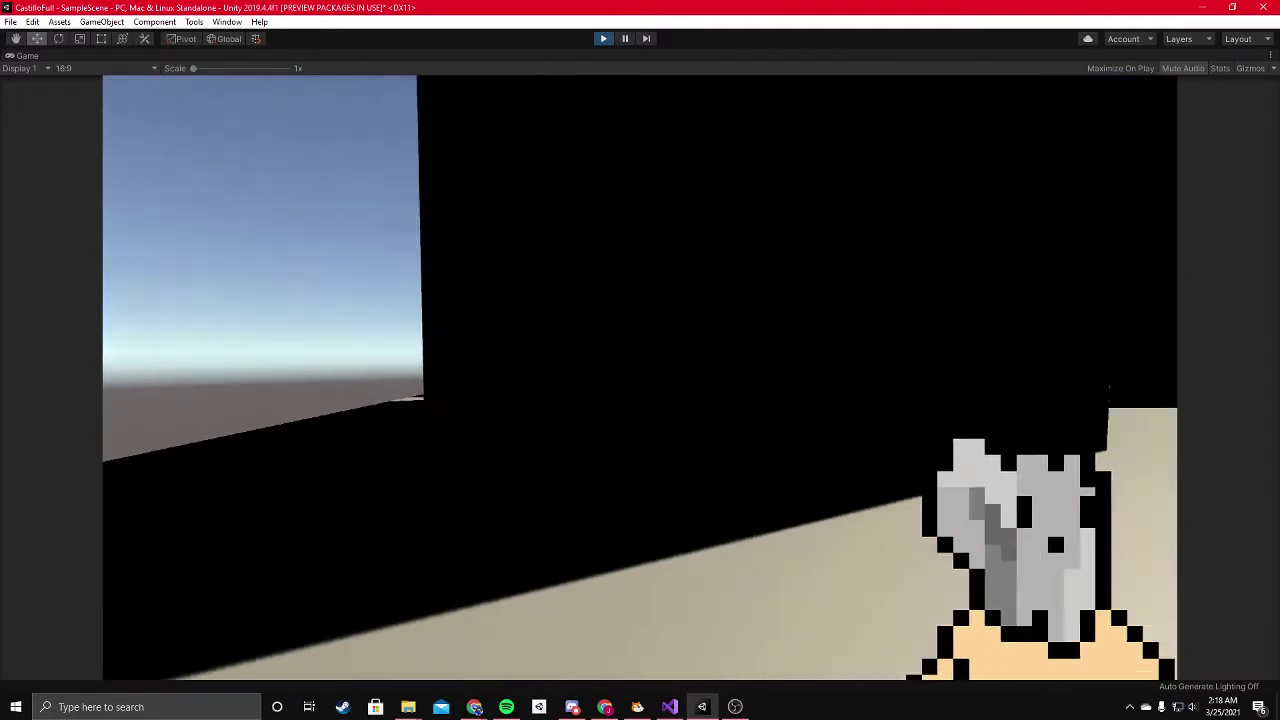
key("1")
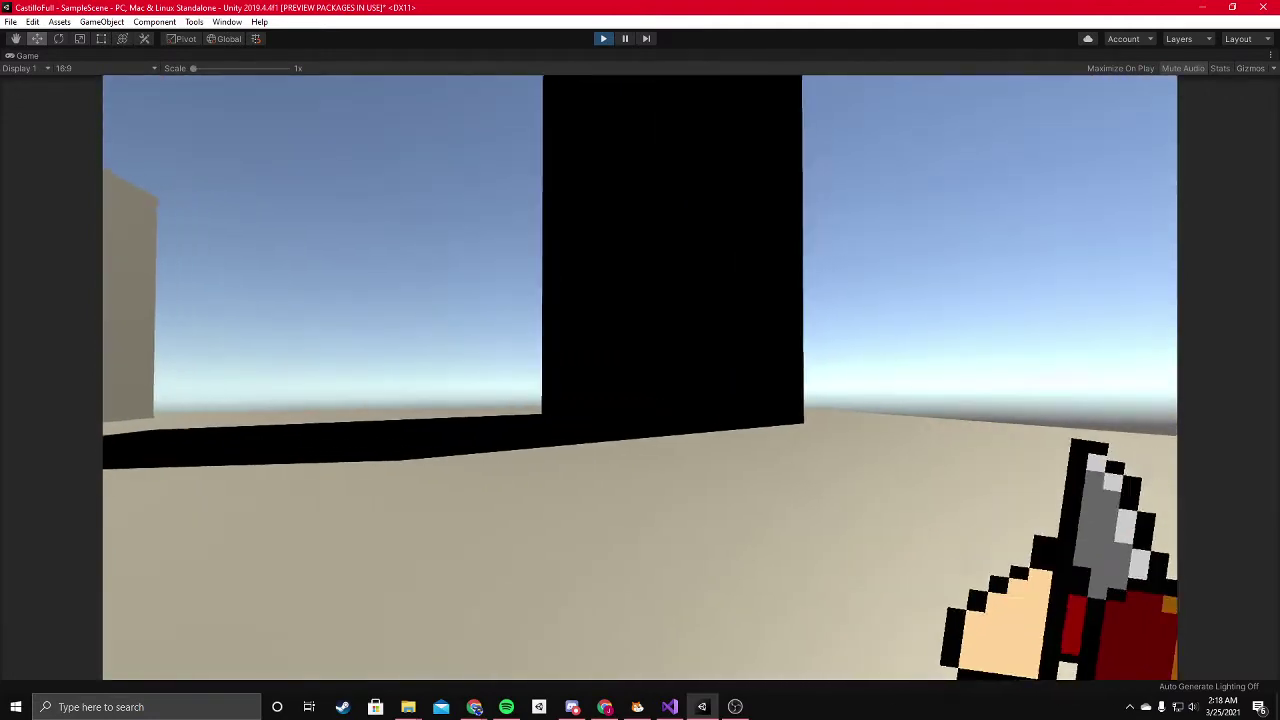
key("2")
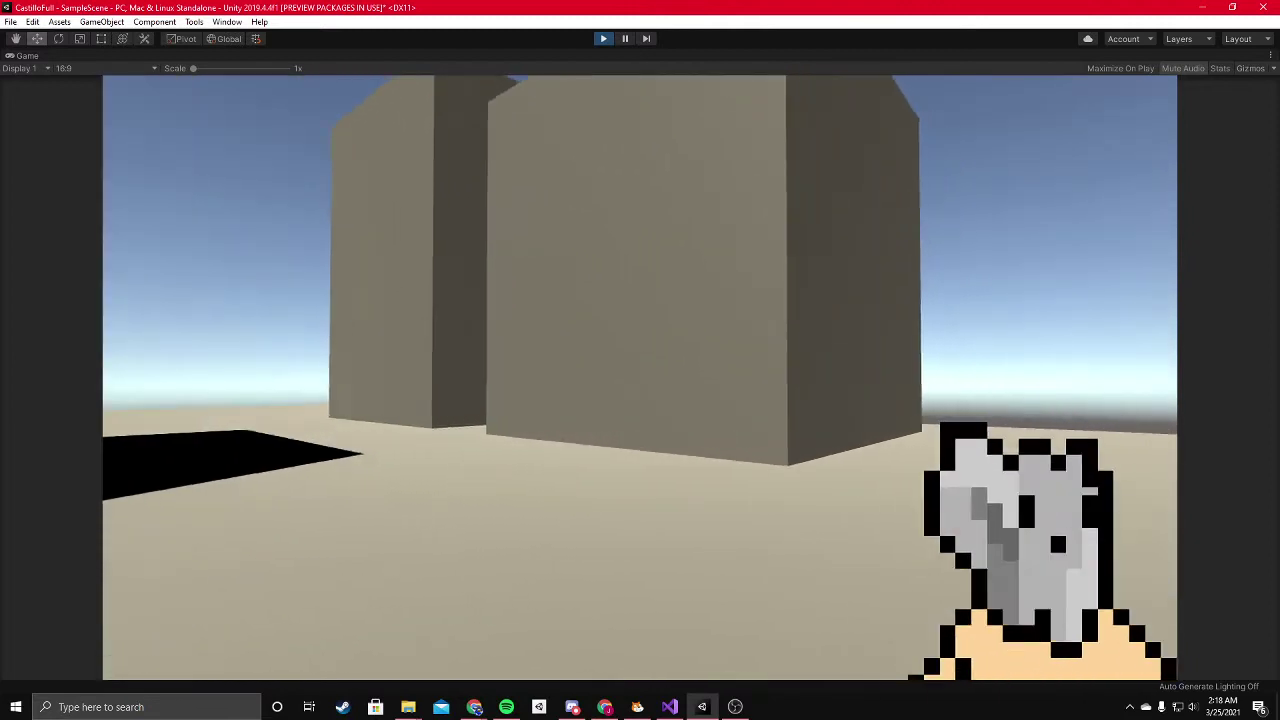
key("1")
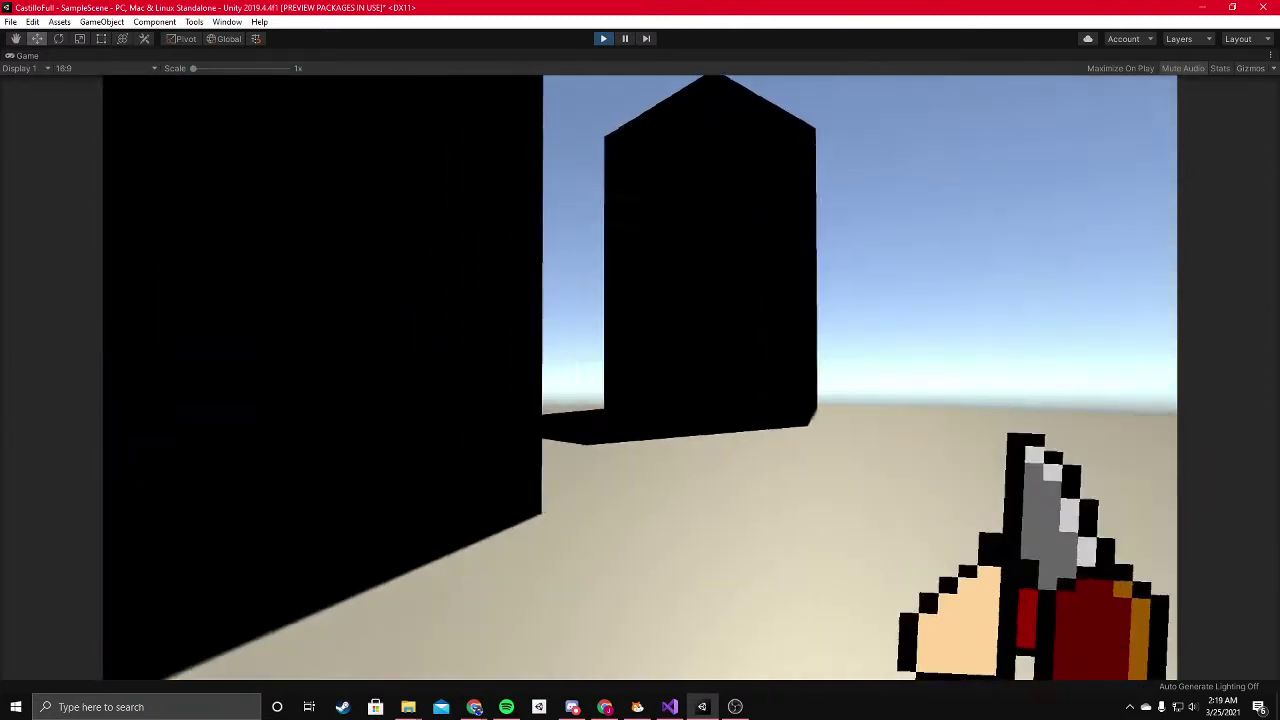
key("2")
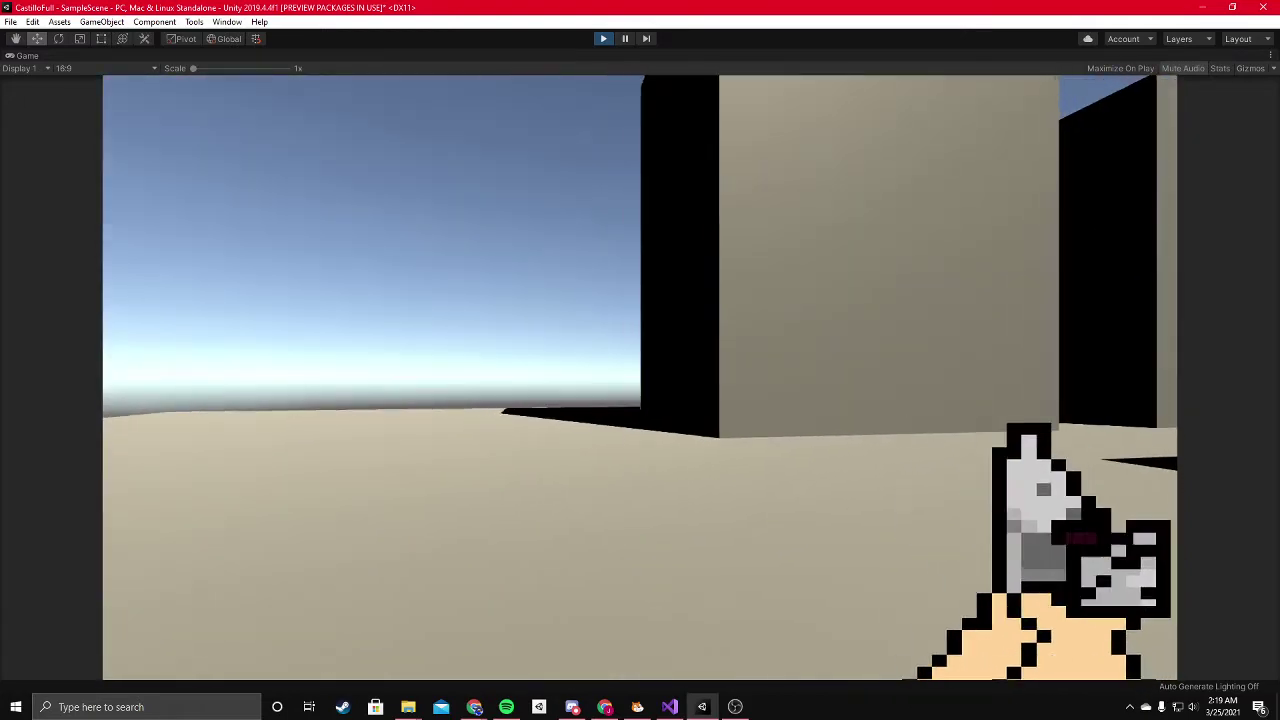
key("1")
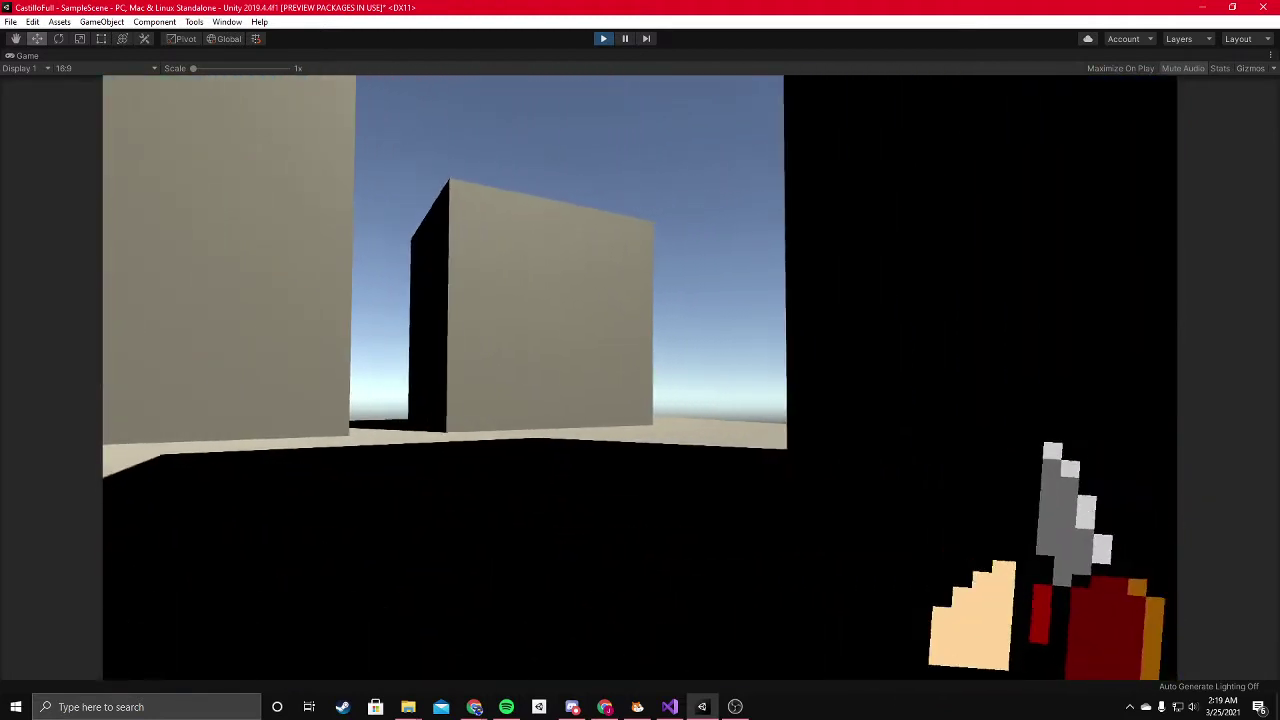
- Walk up to the wall, back away, head toward the blocks, then stop Play mode
key("w")
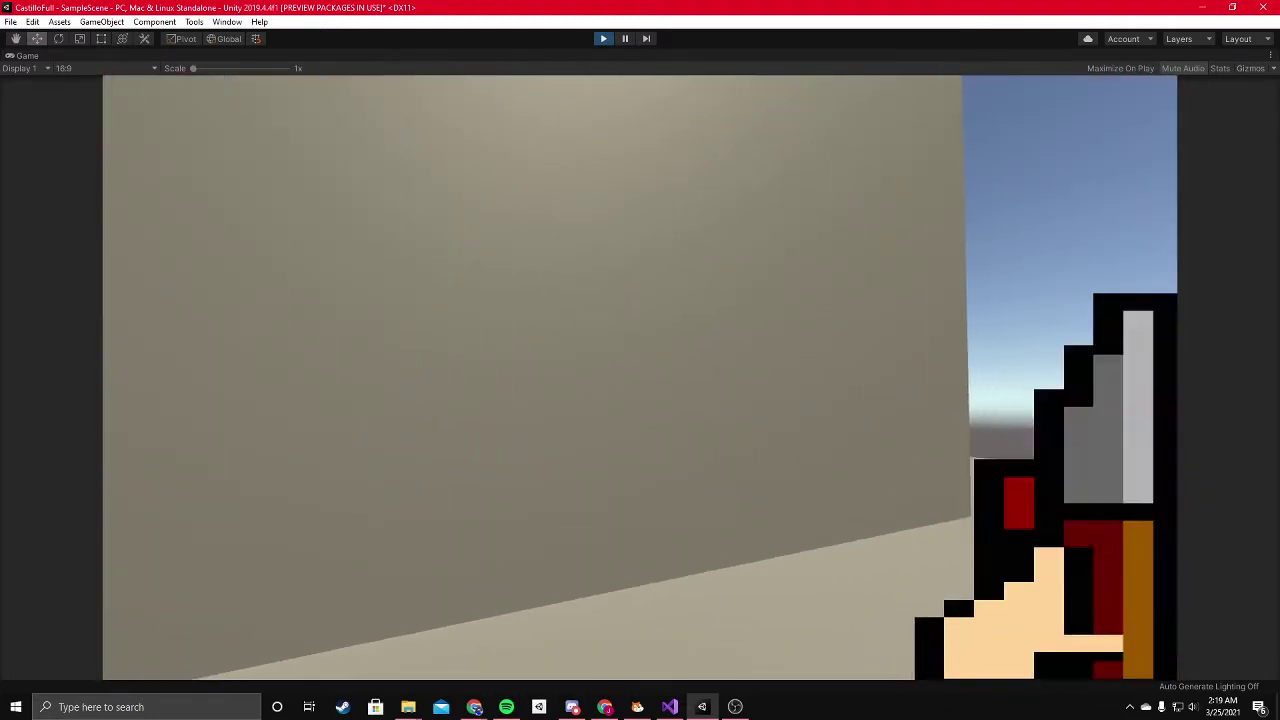
key("s")
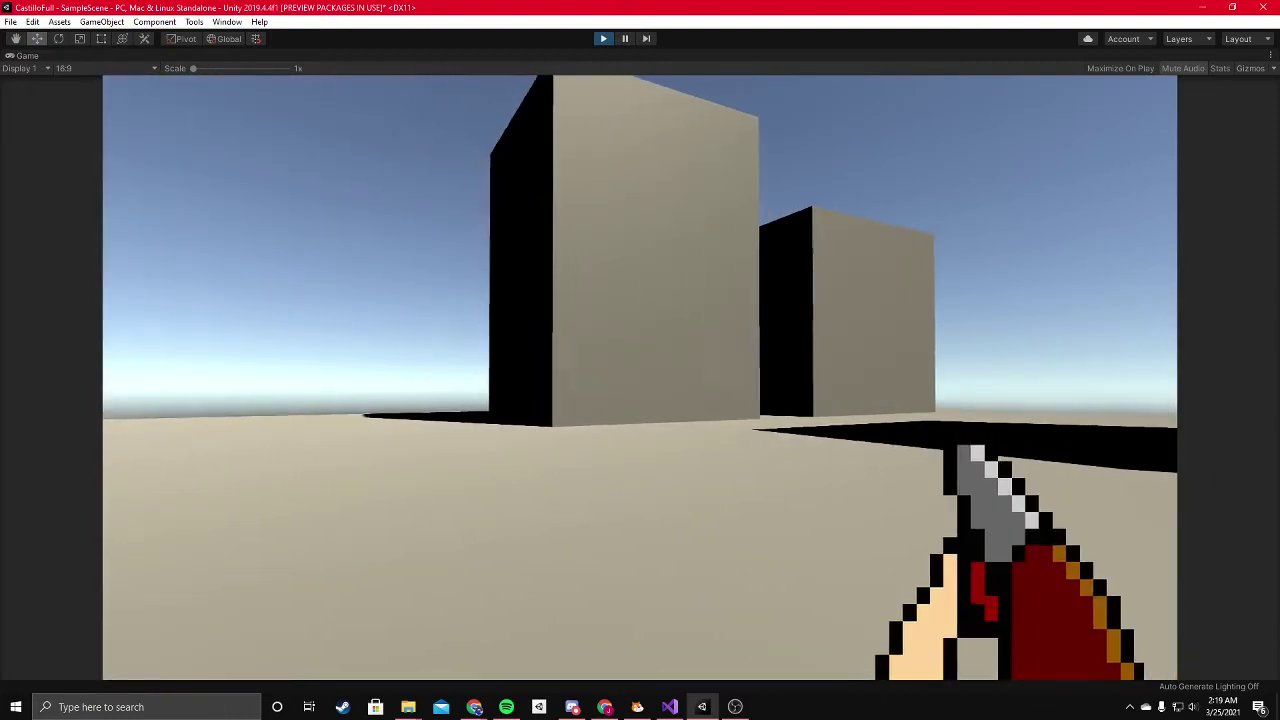
key("w")
key("ctrl+p")
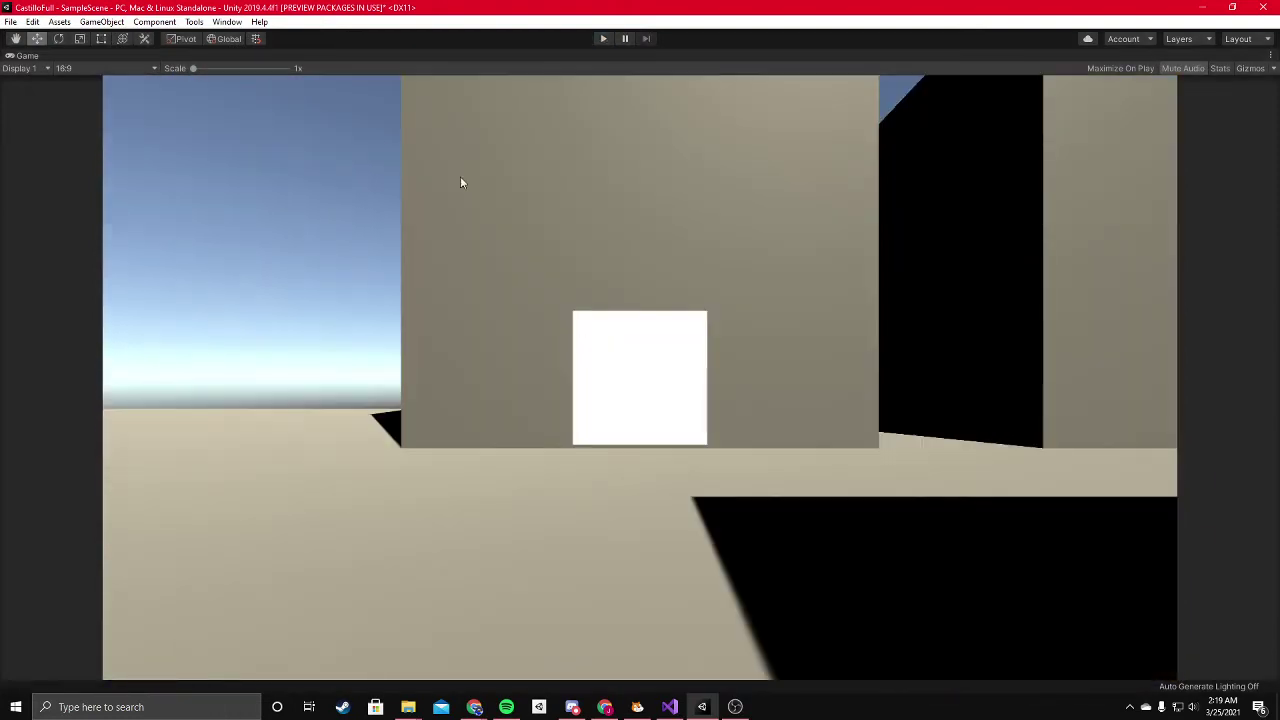
- Restore the full editor layout and select the Weapons object
left_click(77, 102)
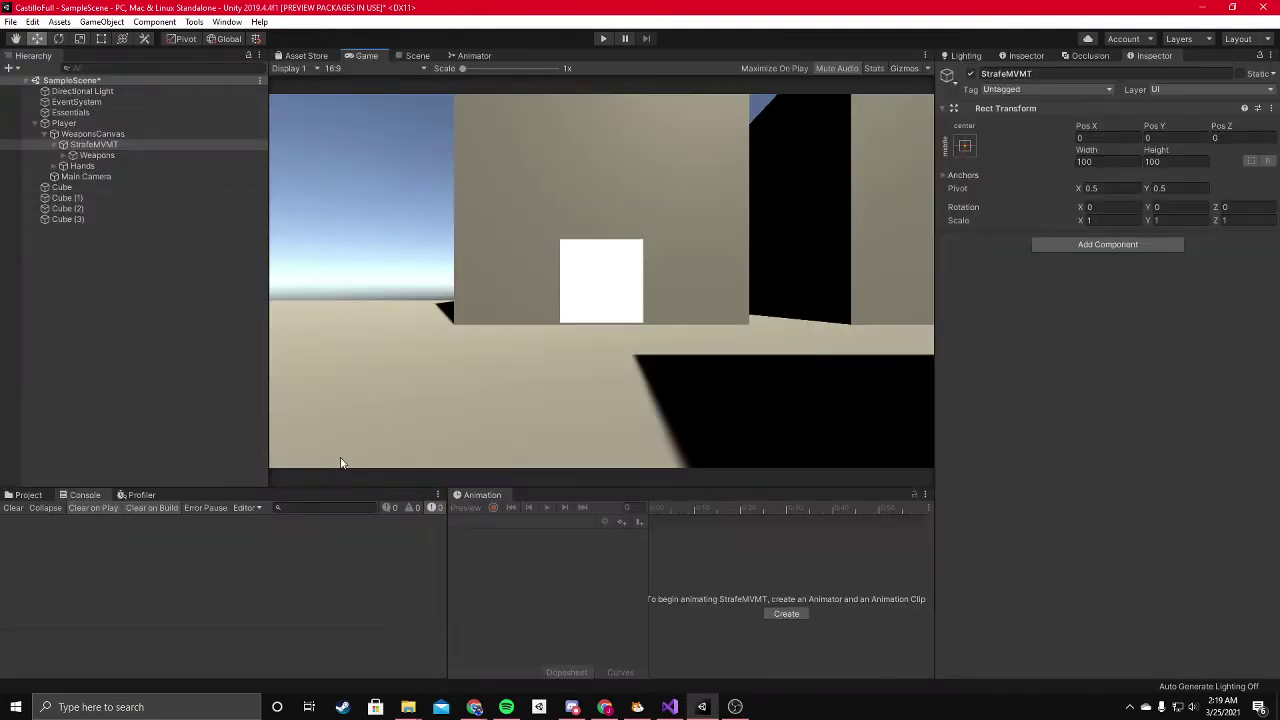
left_click(95, 155)
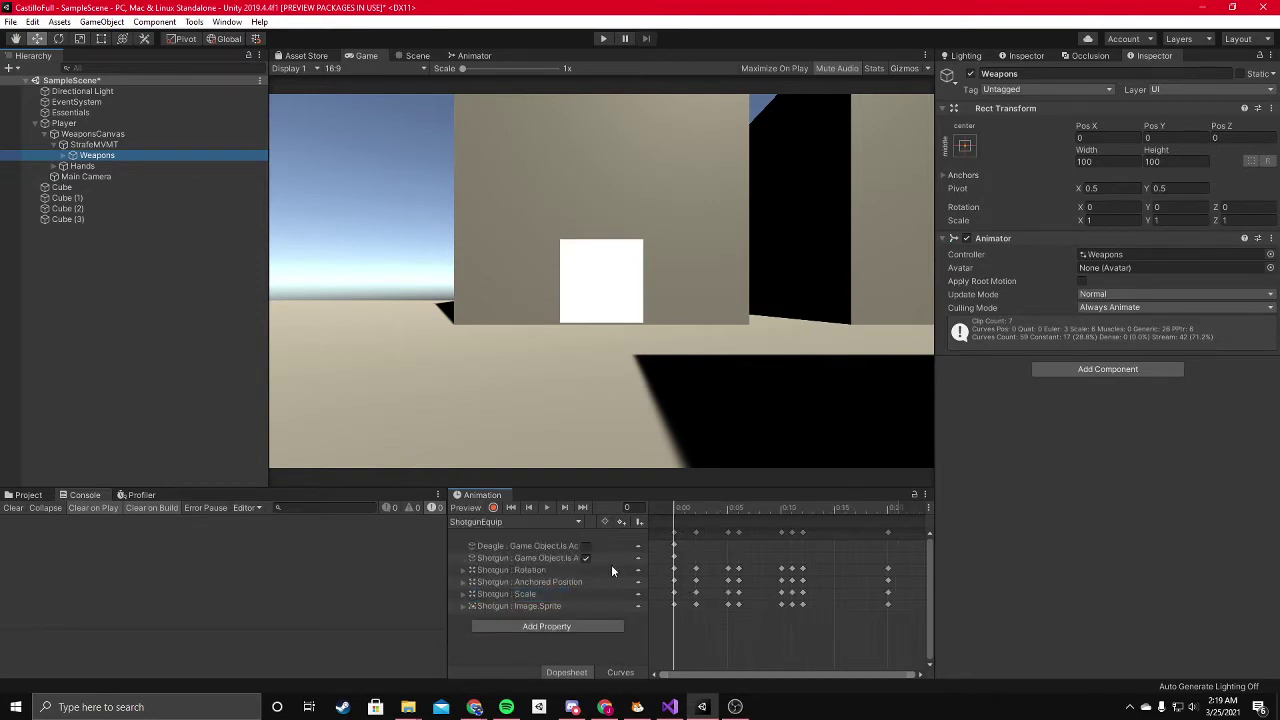
scroll(690, 515, "down", 2)
- Squeeze the ShotgunEquip keyframes into a faster equip and preview the clip
left_click_drag(692, 509, 765, 508)
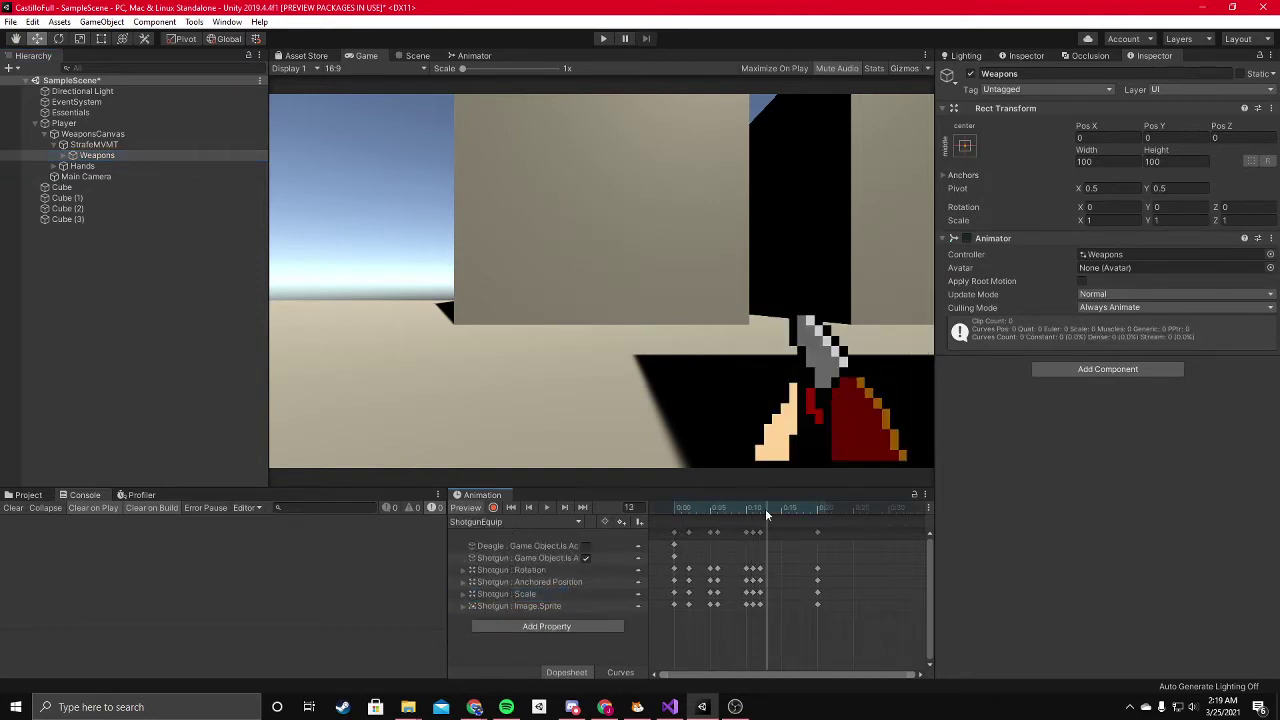
key("ctrl+a")
scroll(810, 584, "down", 2)
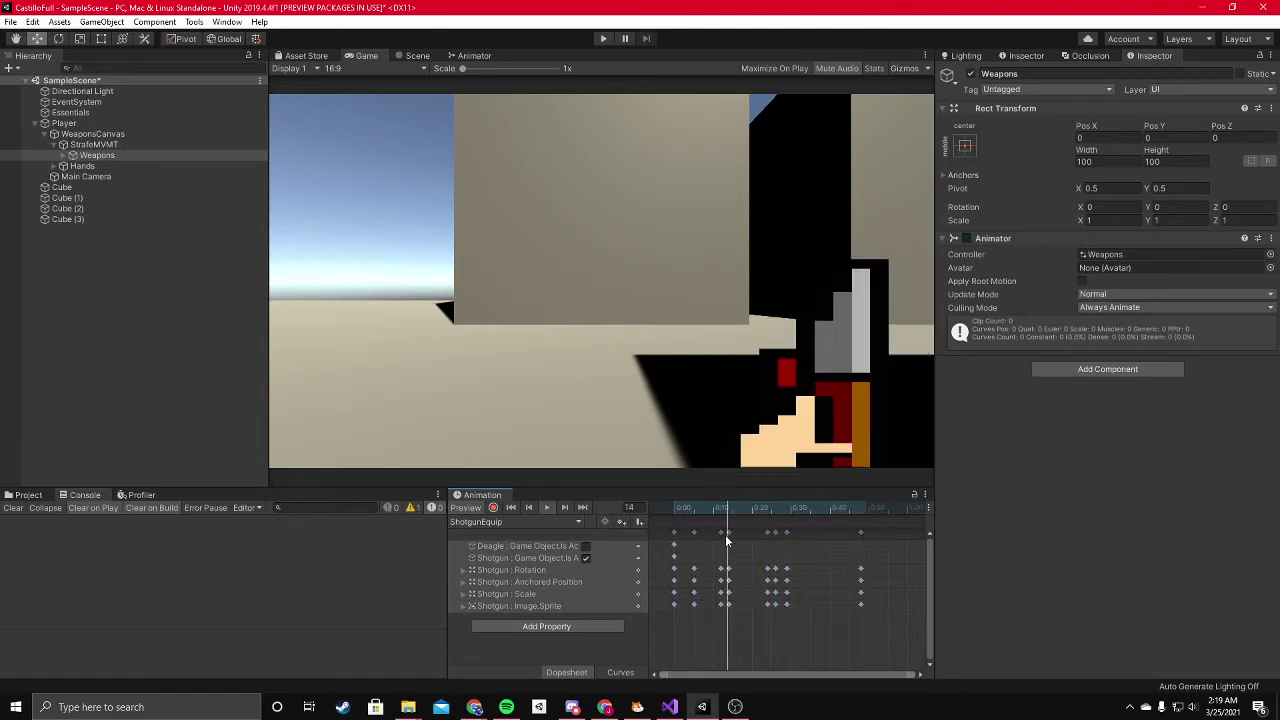
key("space")
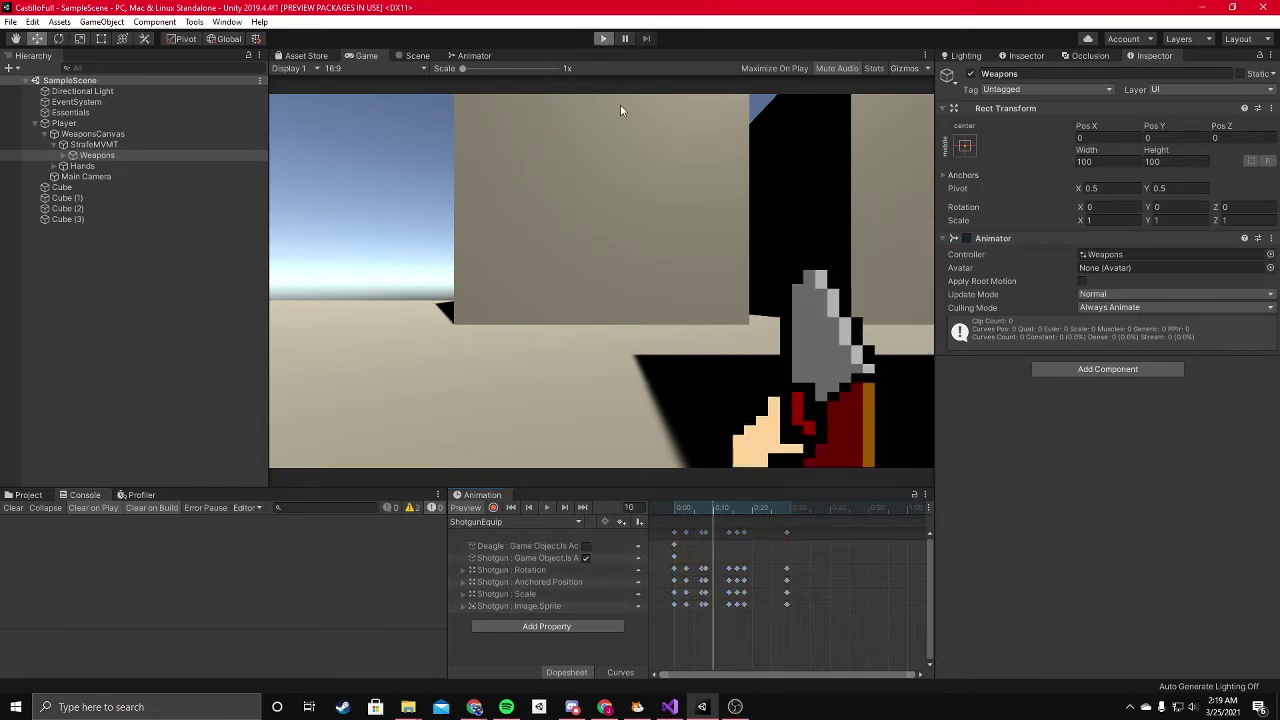
- Play-test the quicker shotgun equip in the scene, then stop Play mode
key("ctrl+p")
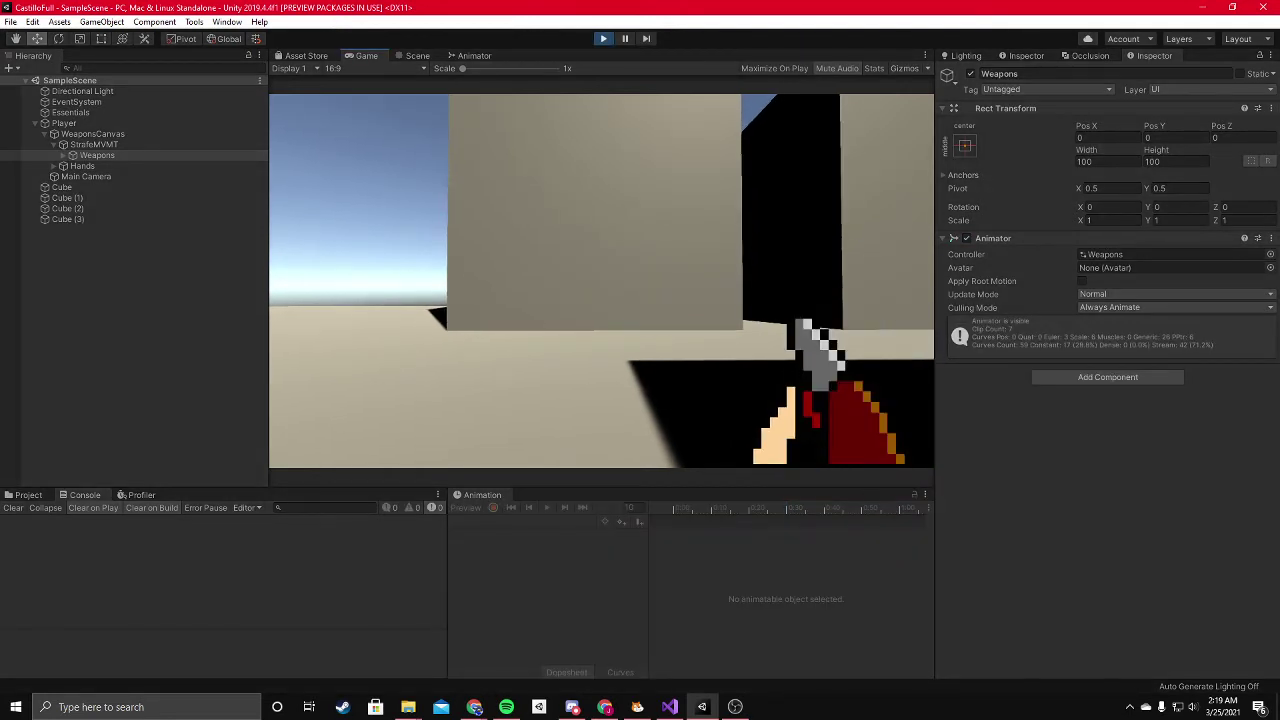
key("w")
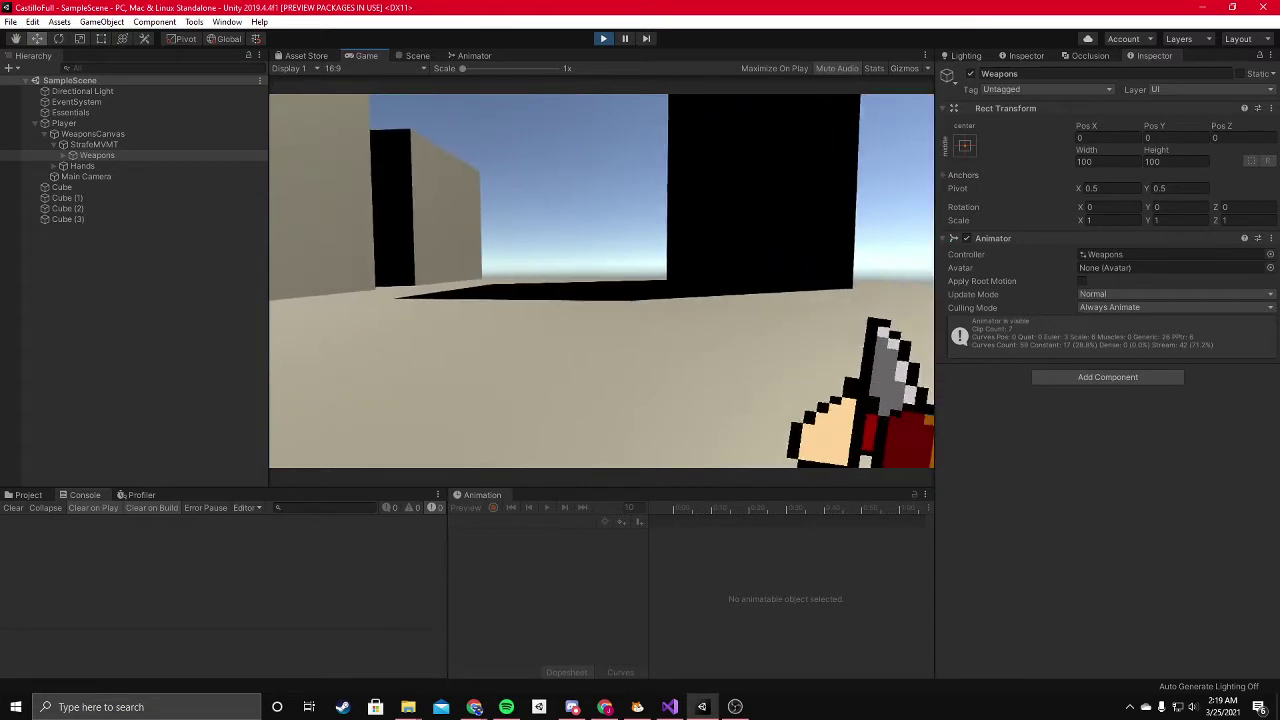
key("ctrl+p")
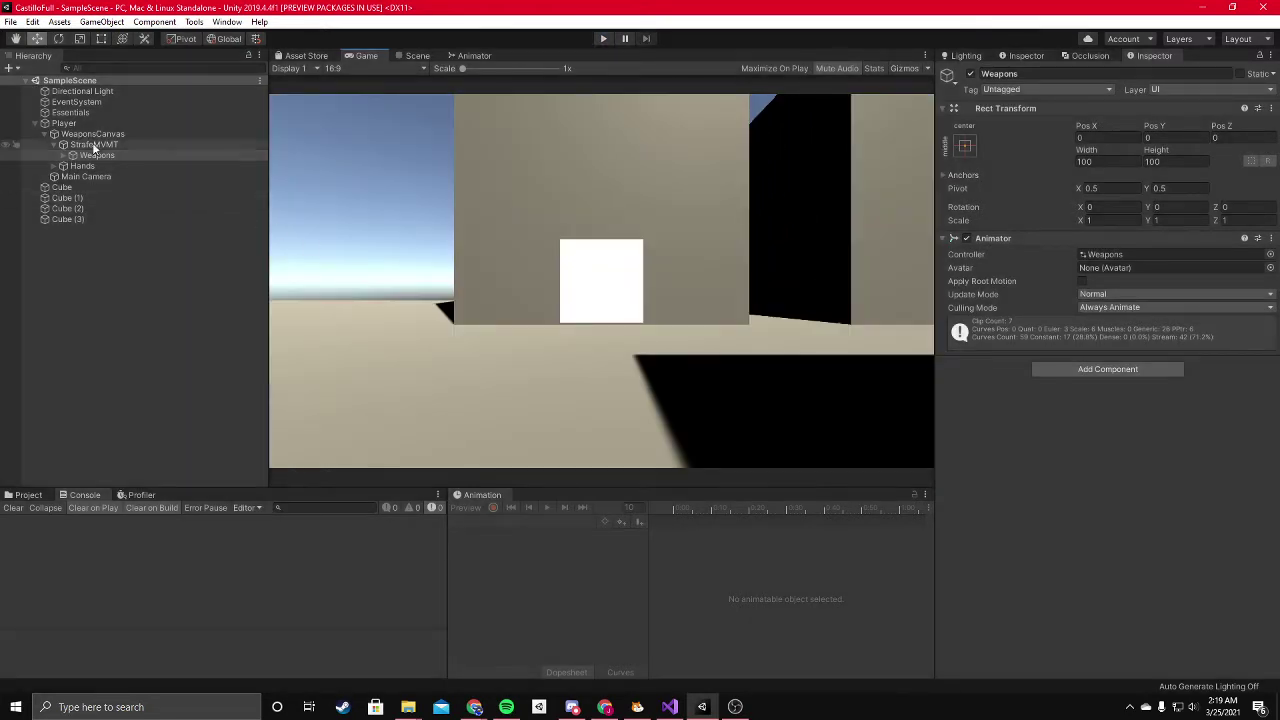
- Select the StrafeMVMT object, open the Sprites folder and load the ShotgunFire clip
left_click(94, 145)
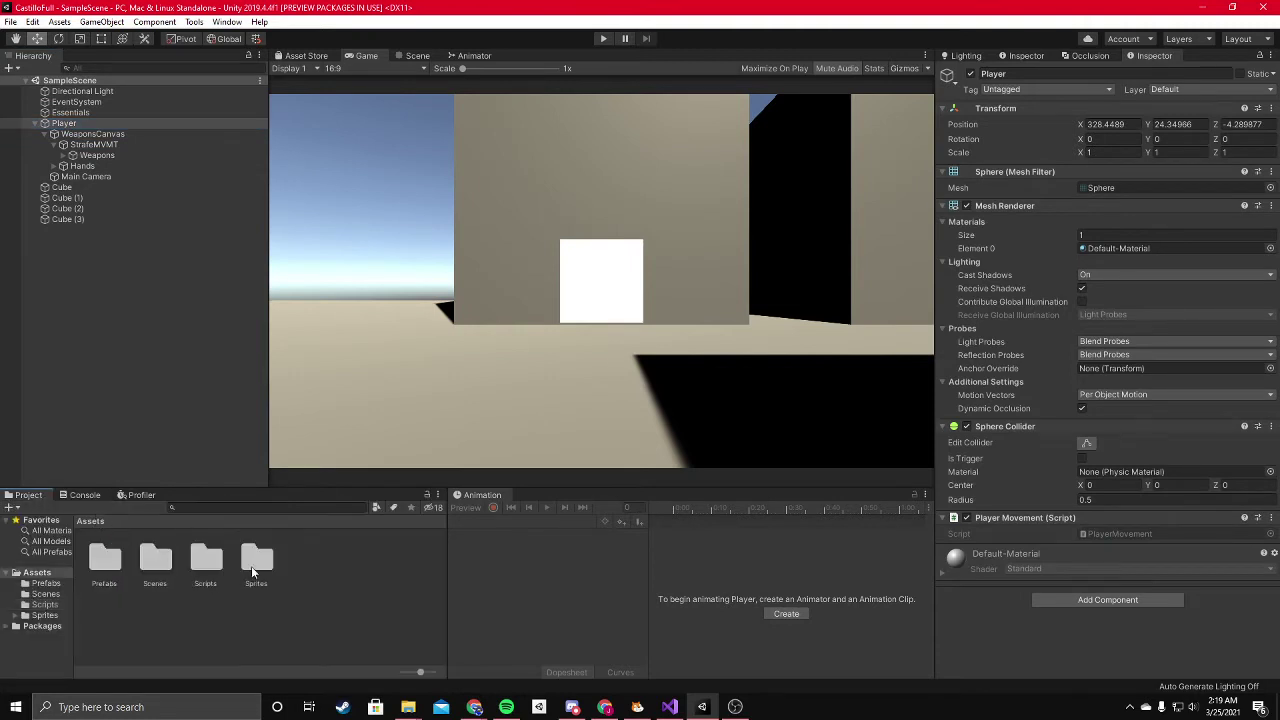
double_click(251, 566)
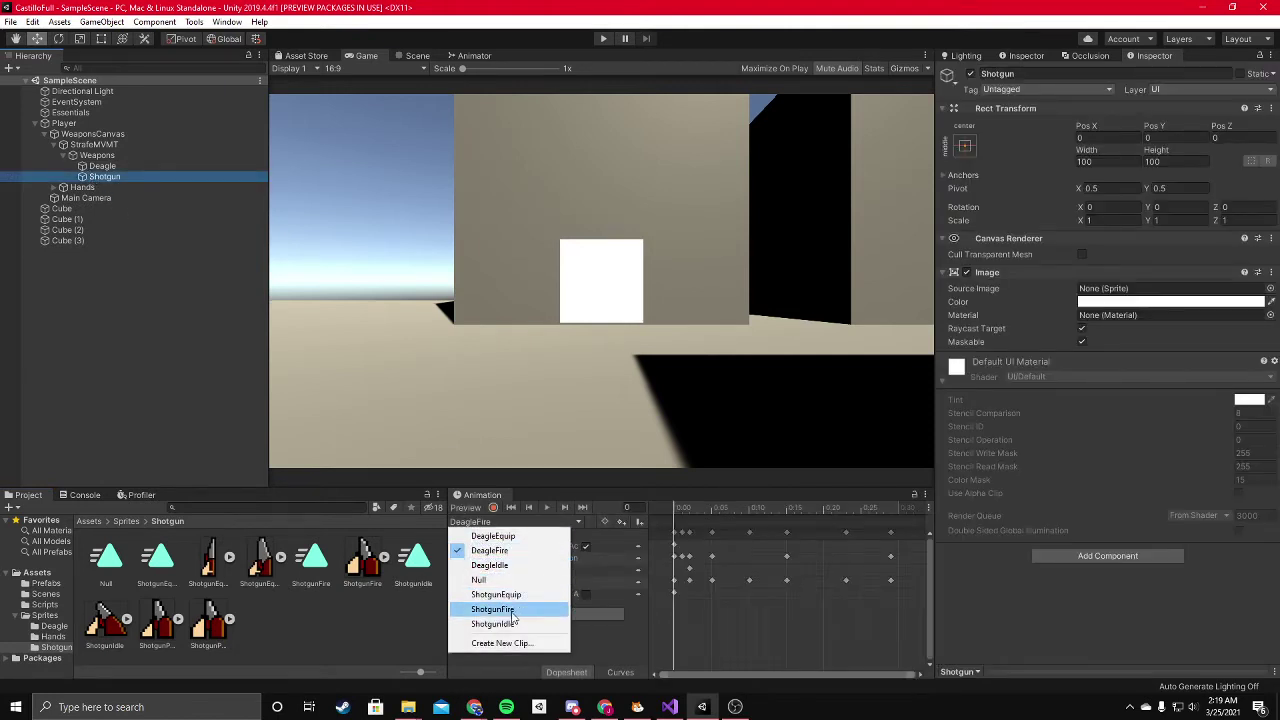
left_click(682, 512)
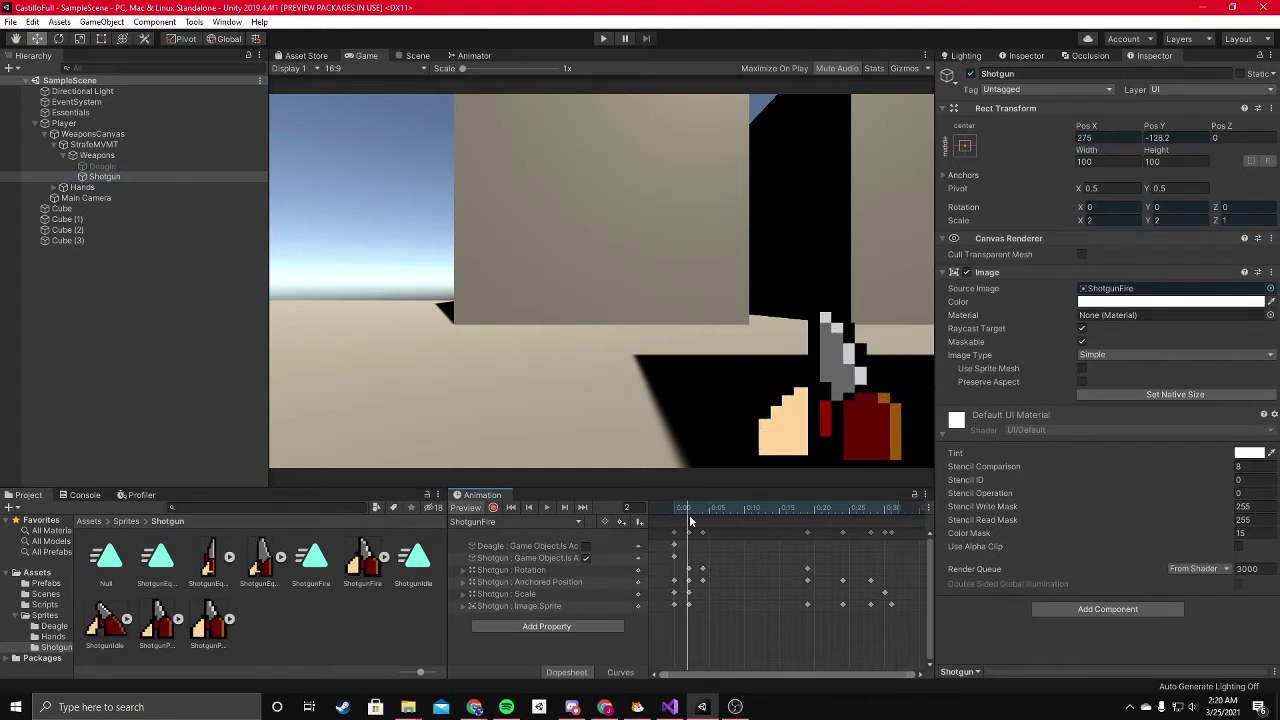
- Rework ShotgunFire keys at frames 4, 6, 9, 12 and 14, then play the clip back
left_click_drag(695, 514, 704, 513)
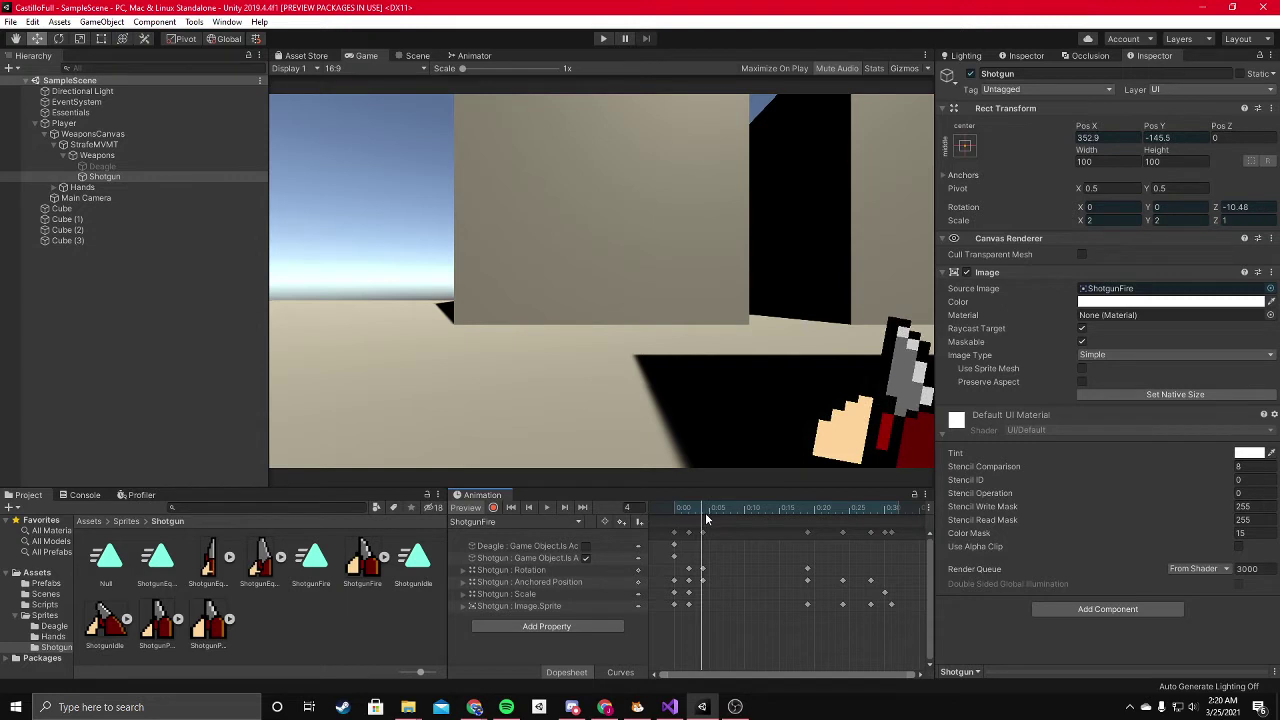
mouse_move(705, 512)
left_mouse_down()
mouse_move(738, 513)
mouse_move(702, 512)
left_mouse_up()
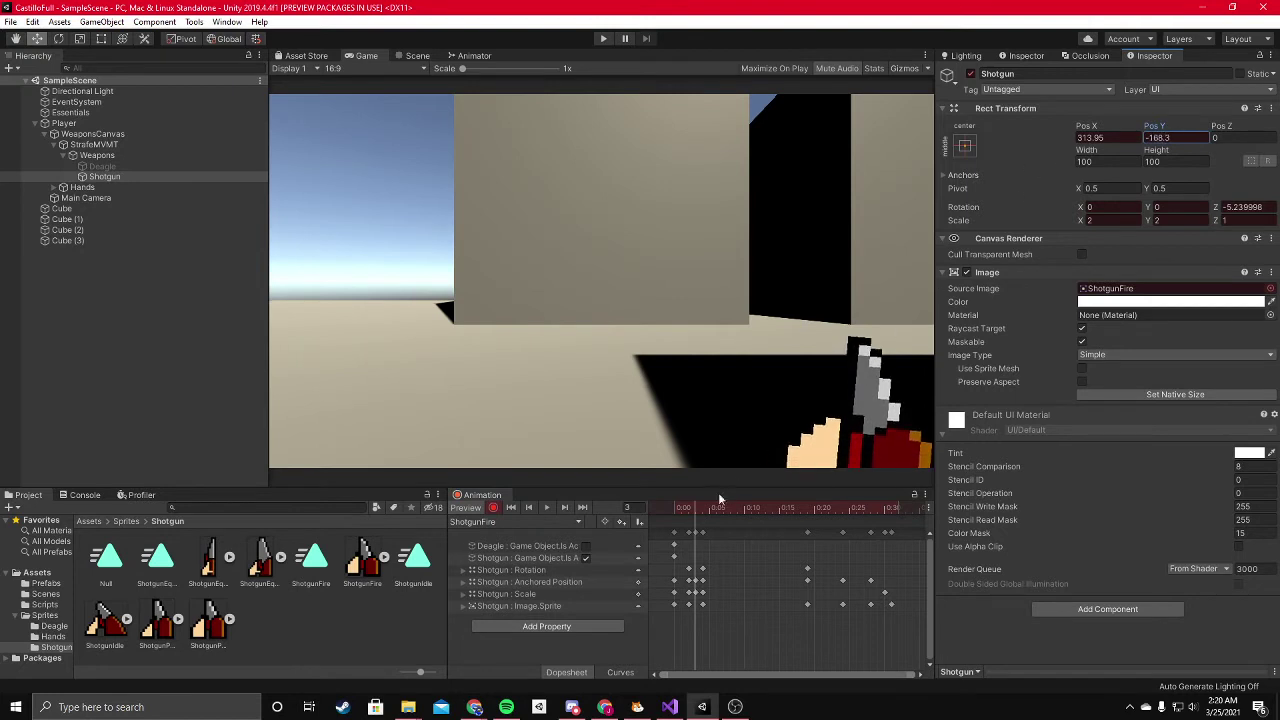
left_click_drag(698, 509, 776, 507)
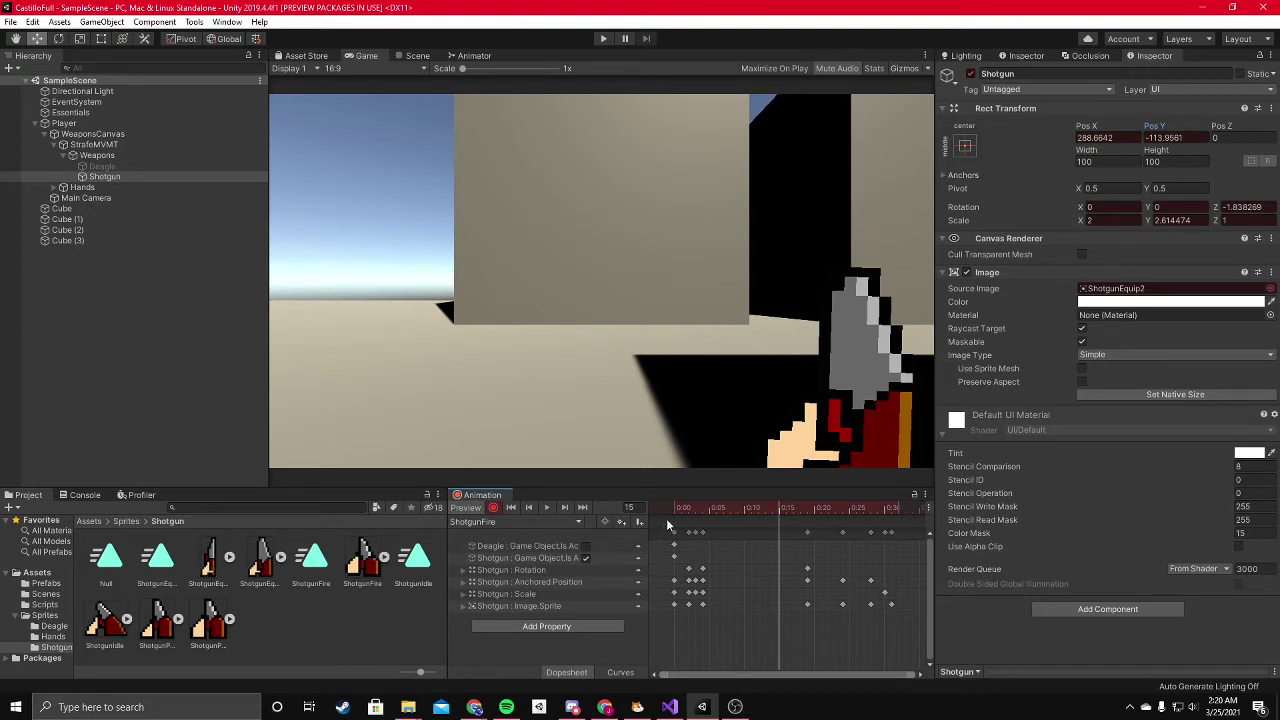
left_click_drag(706, 508, 715, 508)
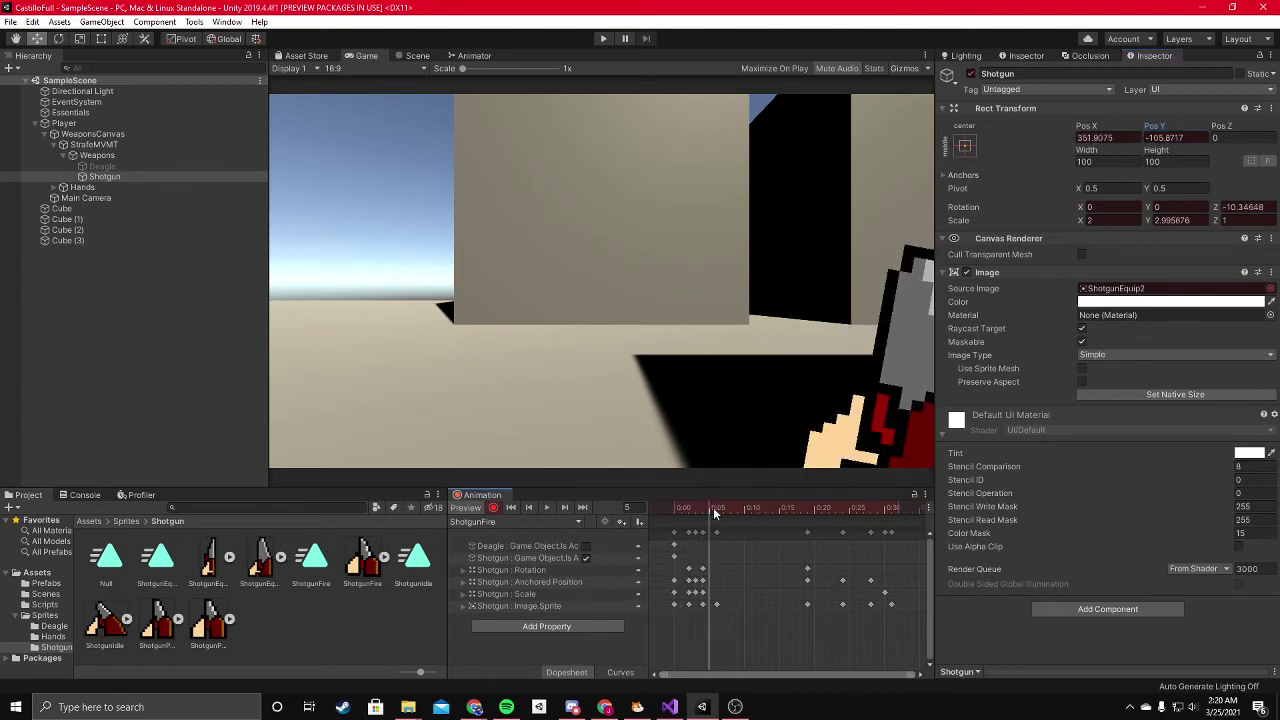
left_click_drag(726, 506, 758, 506)
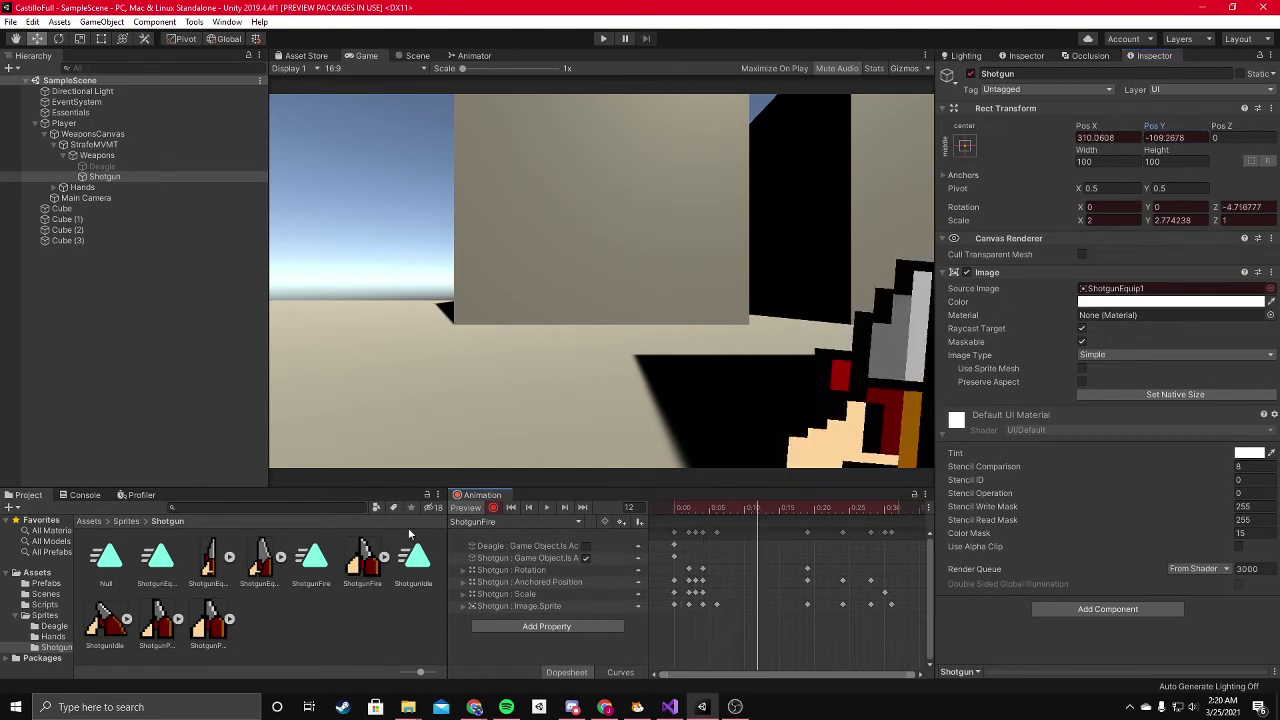
left_click(770, 508)
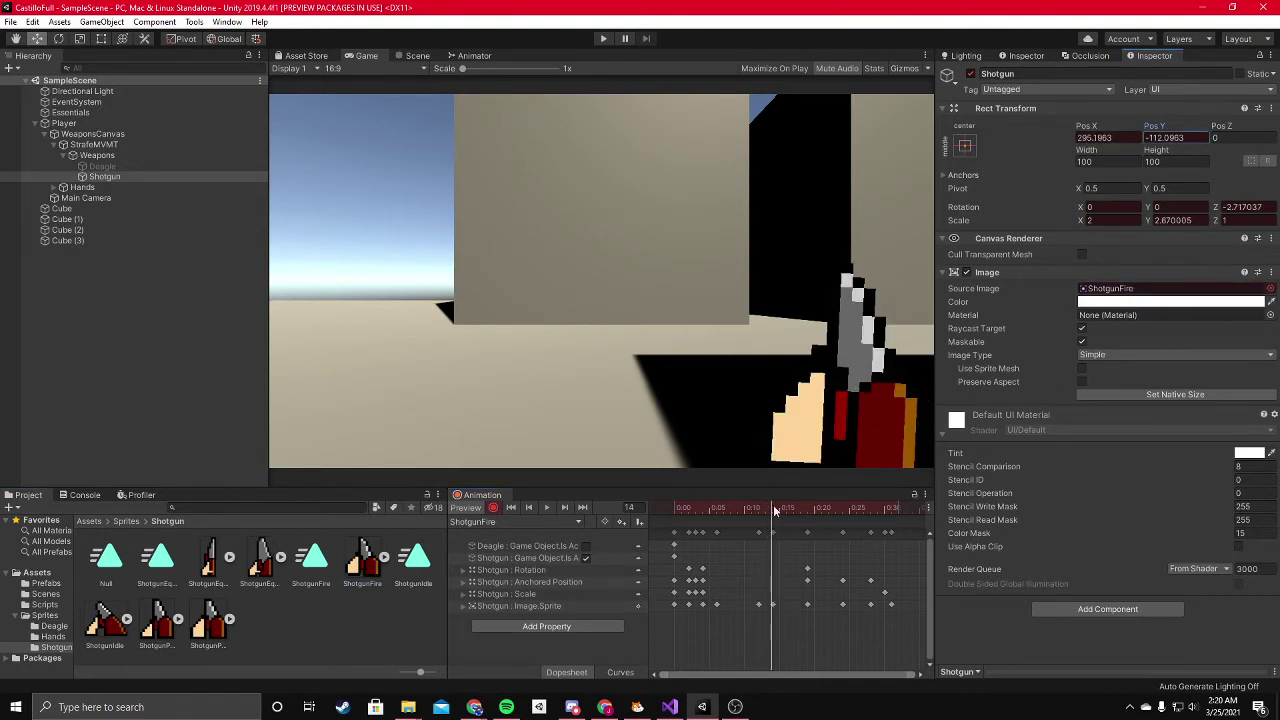
left_click_drag(768, 515, 772, 515)
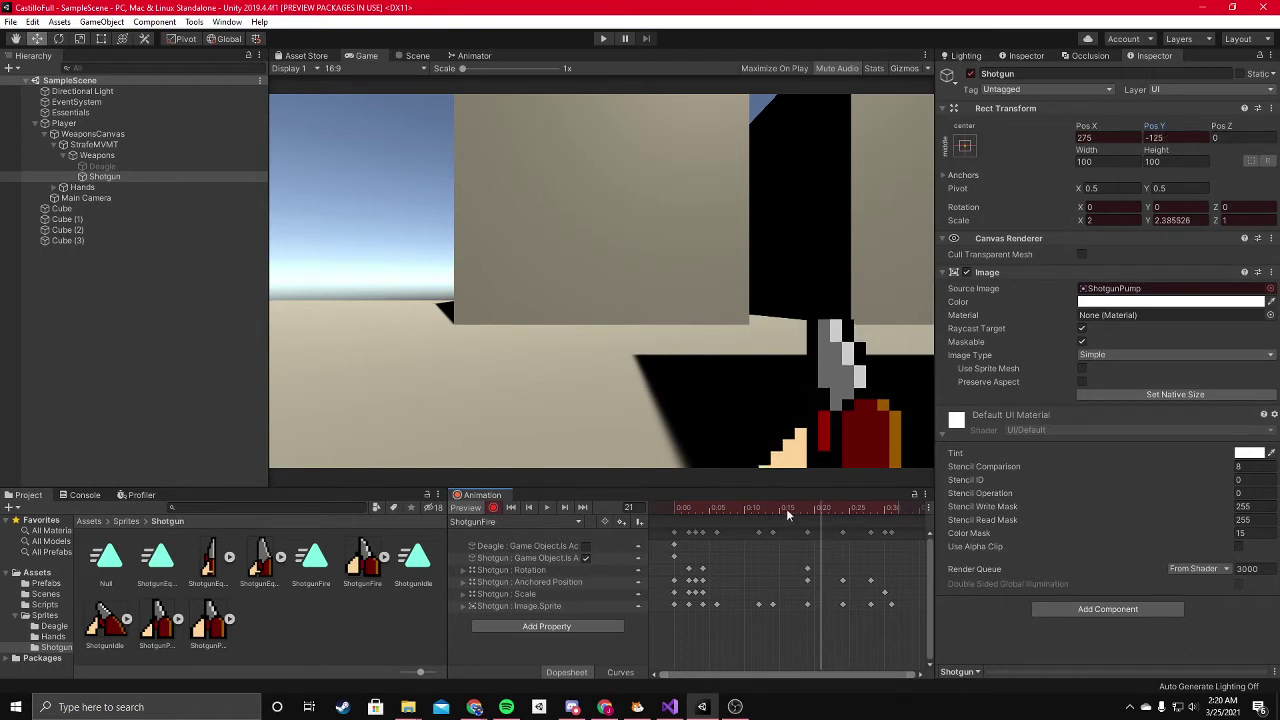
left_click(548, 507)
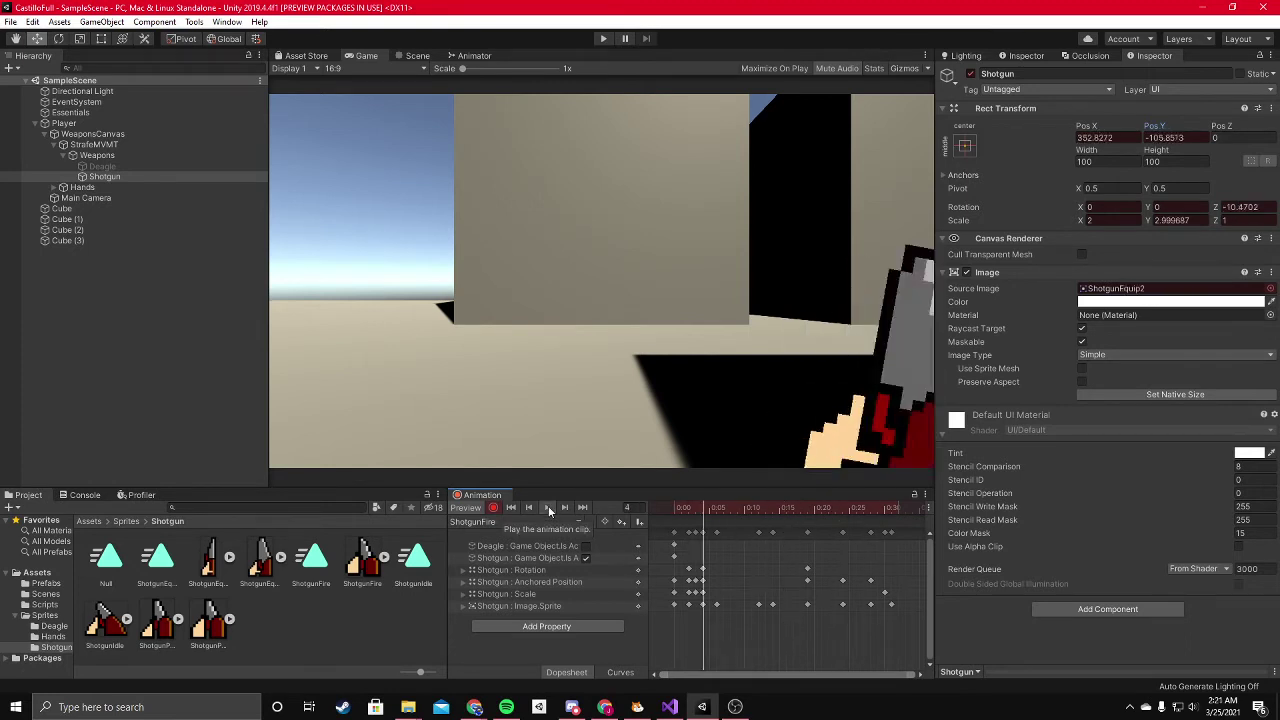
- Play-test firing the shotgun and re-equipping it with key 2
left_click(603, 39)
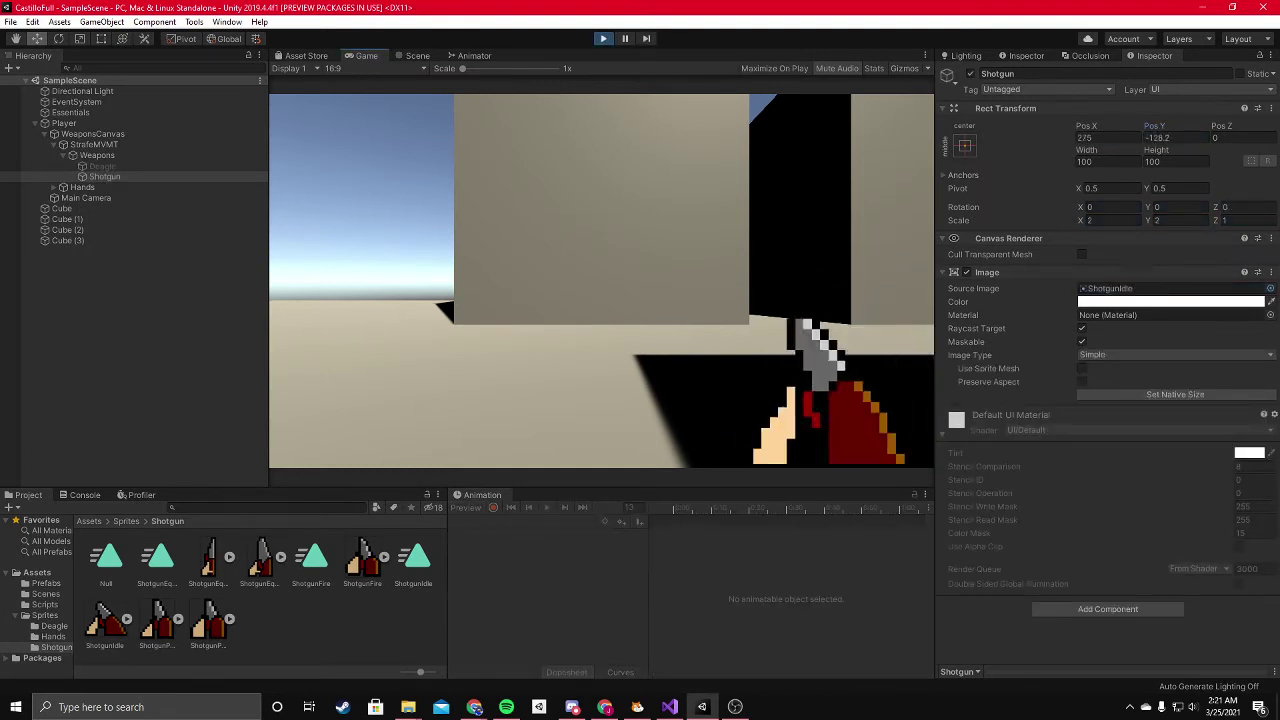
left_click(601, 281)
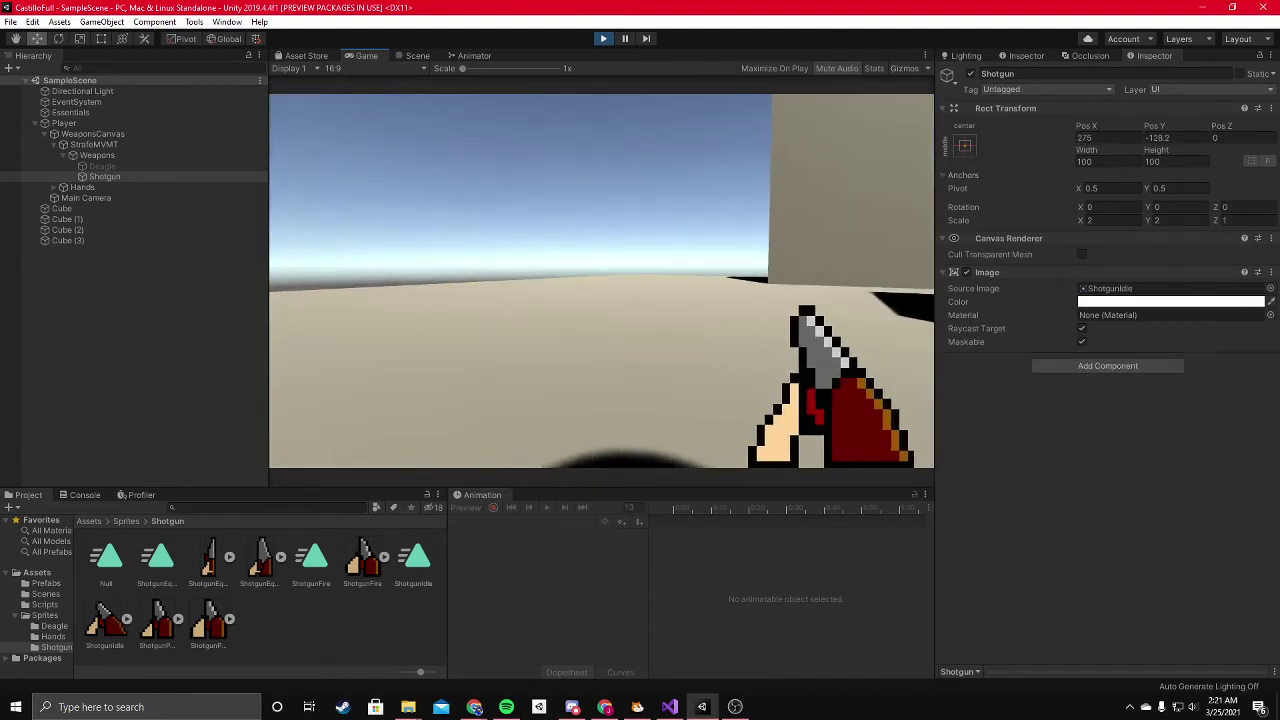
key("2")
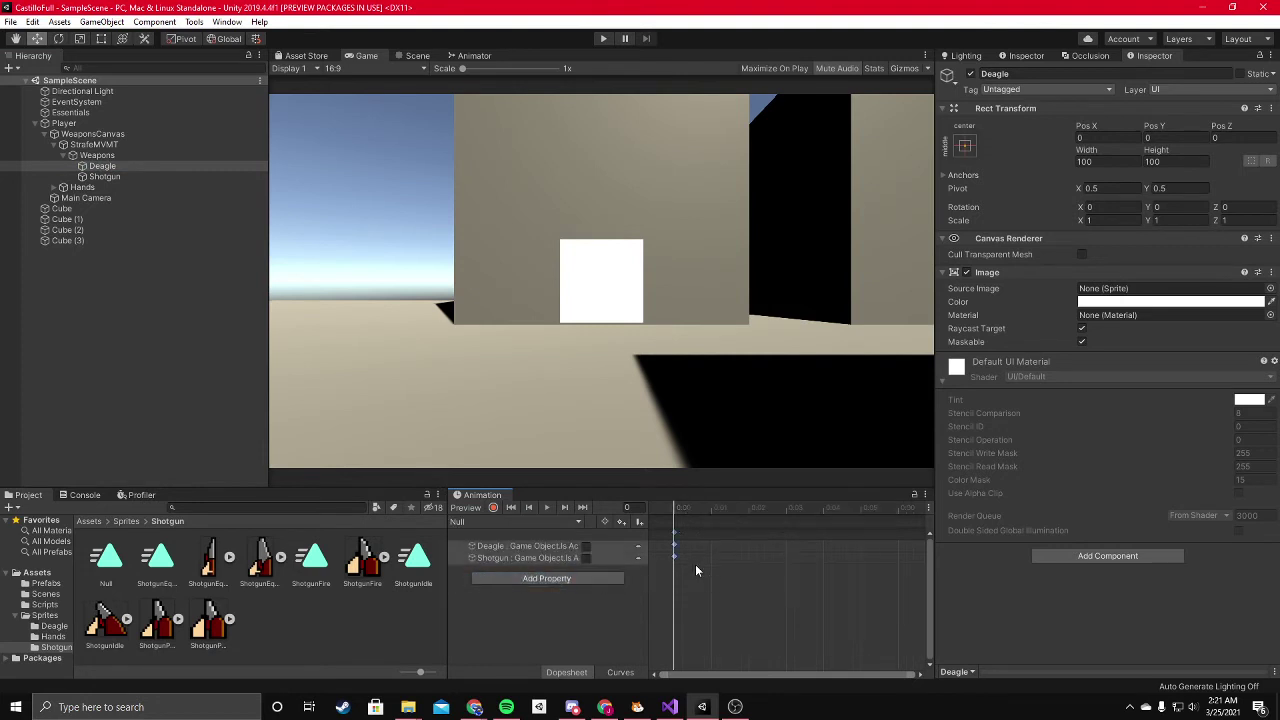
- Play-test switching to the deagle in a maximized Game view, then stop playing
key("Delete")
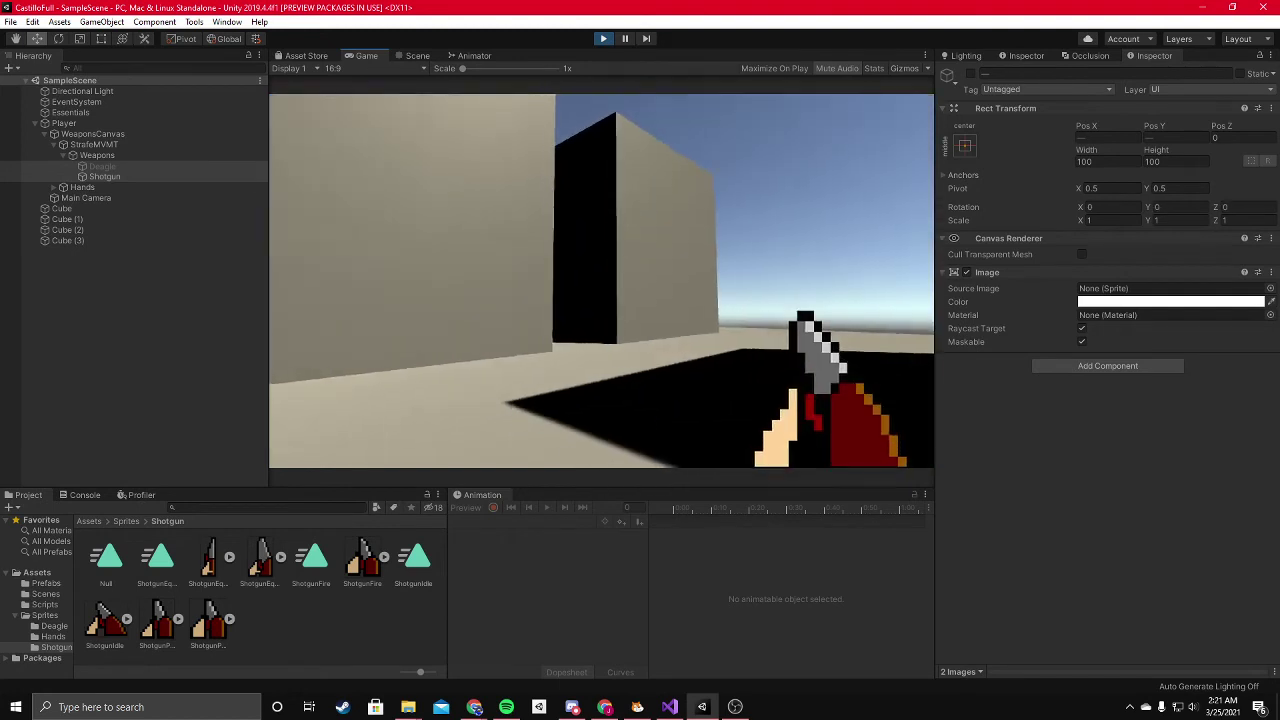
key("1")
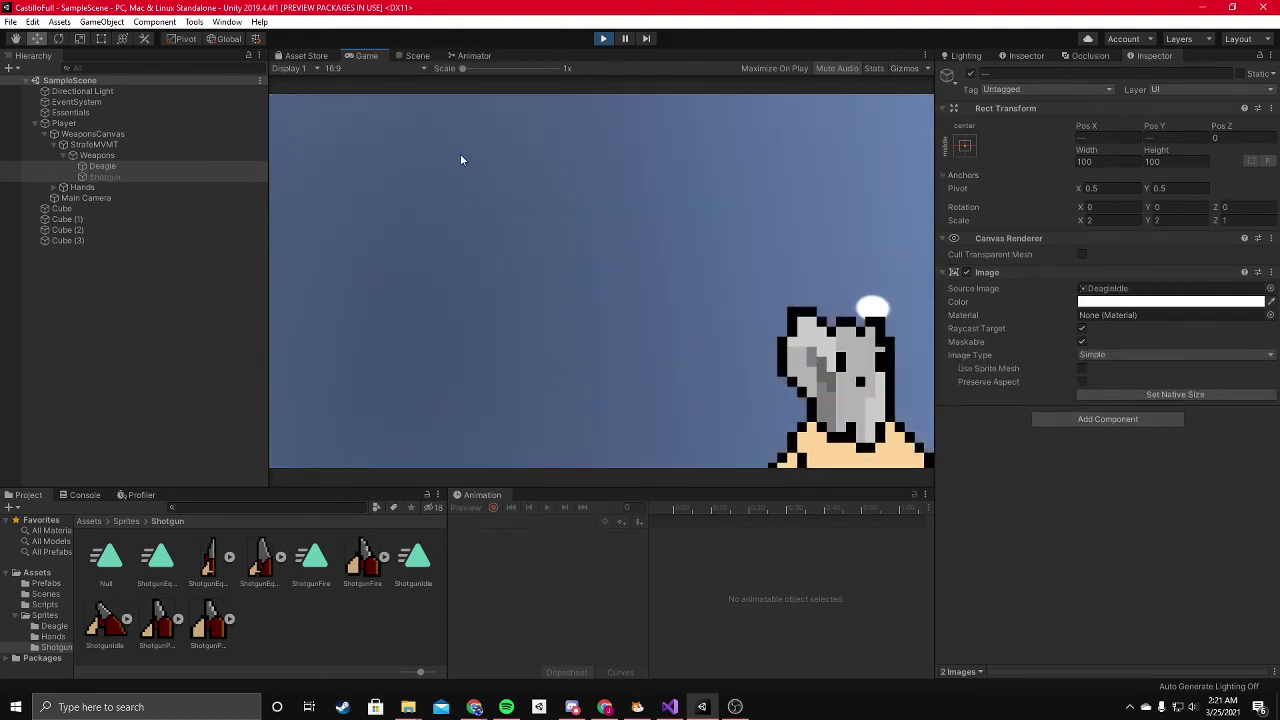
key("shift+space")
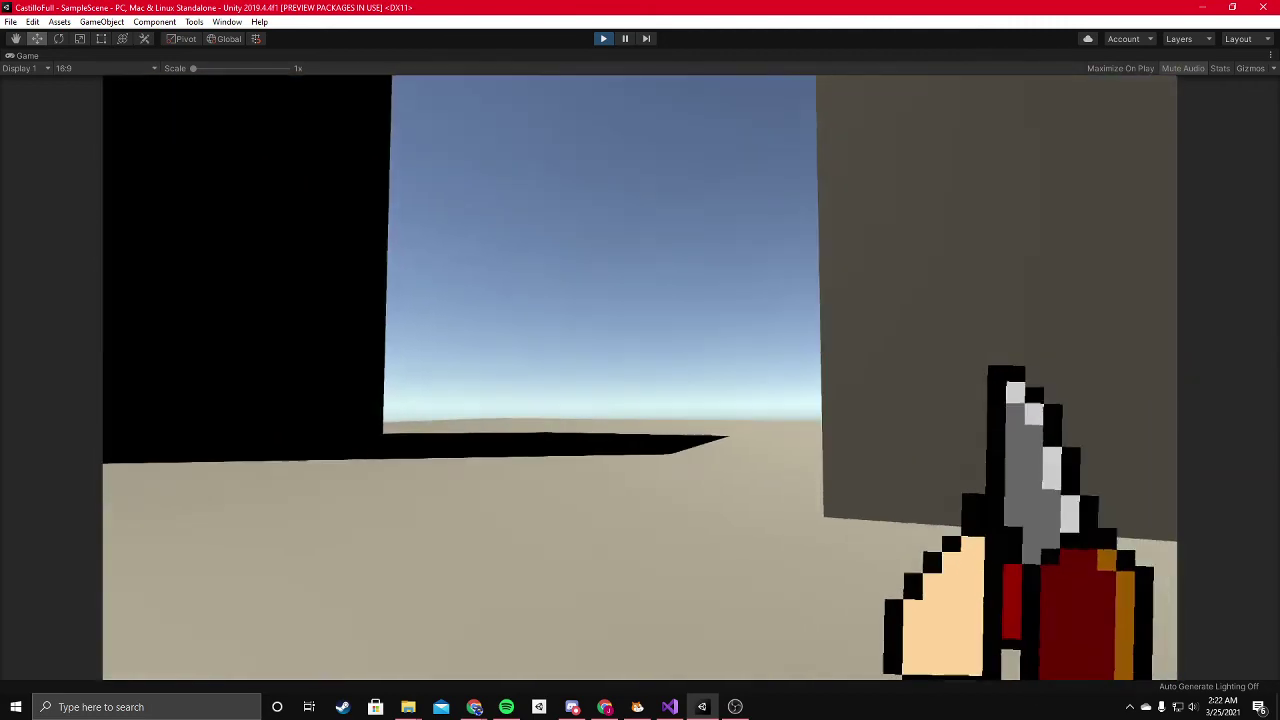
key("Escape")
key("ctrl+p")
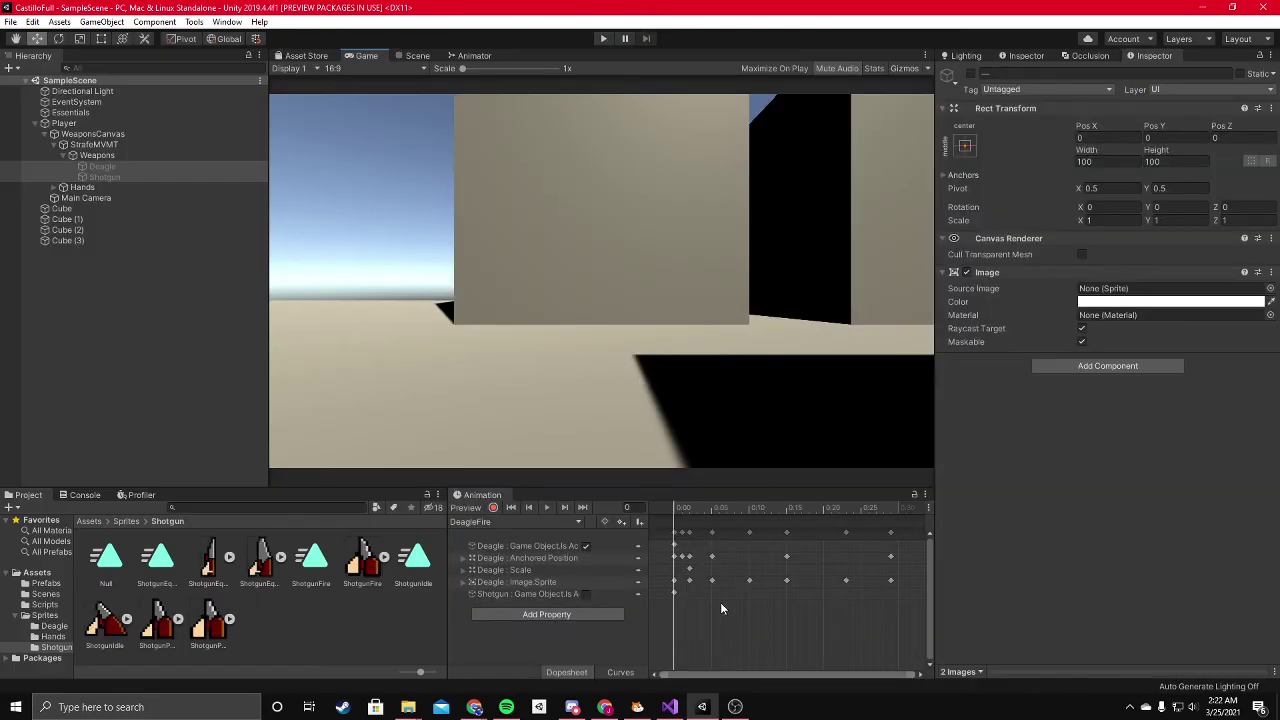